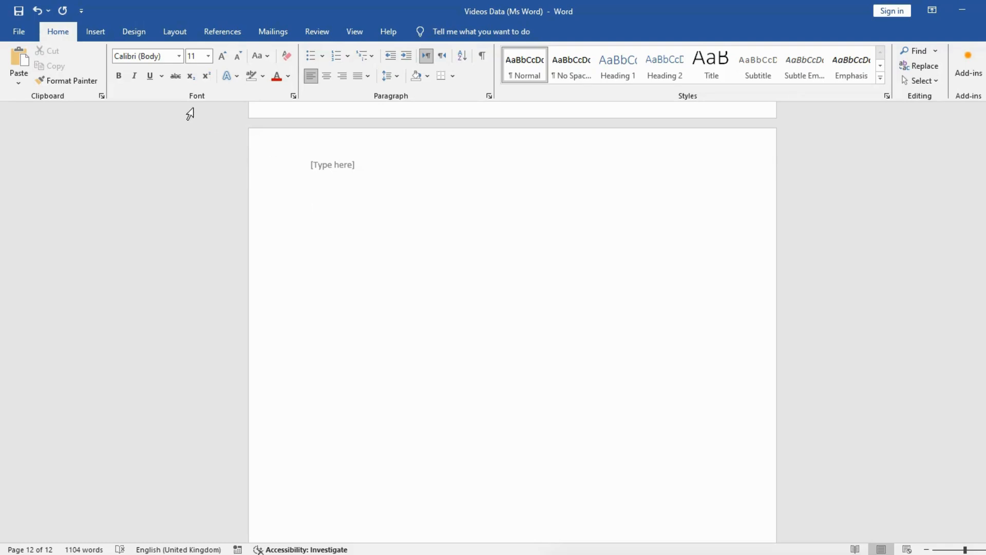
# Set custom page margins for the whole document, with a 1.5 cm top margin and a smaller bottom margin
pyautogui.click(175, 33)
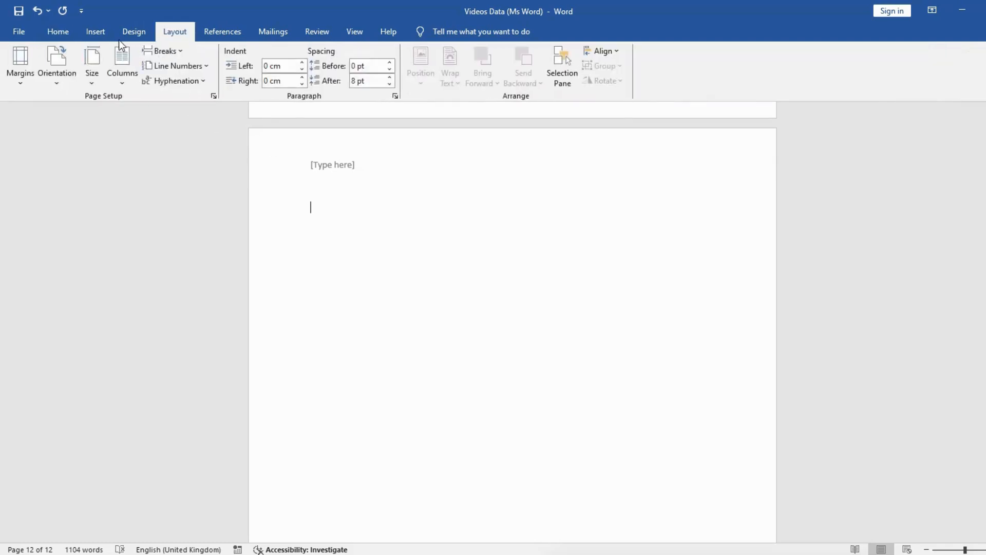
pyautogui.click(26, 84)
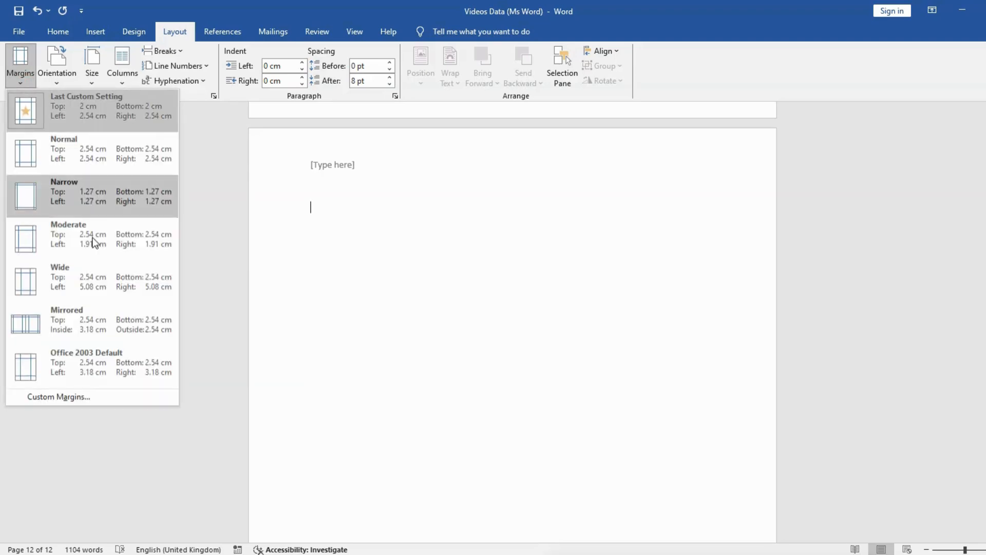
pyautogui.click(69, 399)
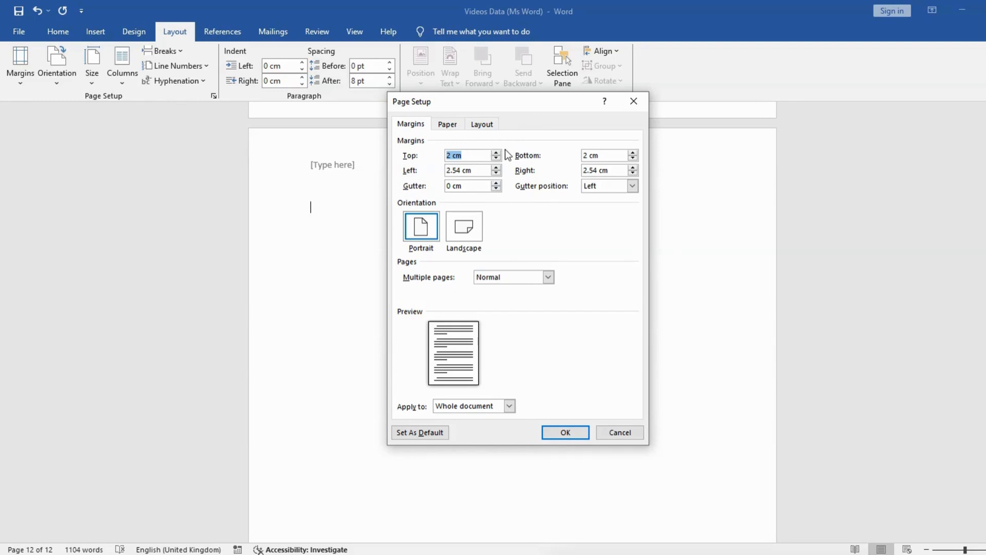
pyautogui.click(496, 159)
pyautogui.click(496, 159)
pyautogui.click(496, 158)
pyautogui.click(496, 159)
pyautogui.click(496, 159)
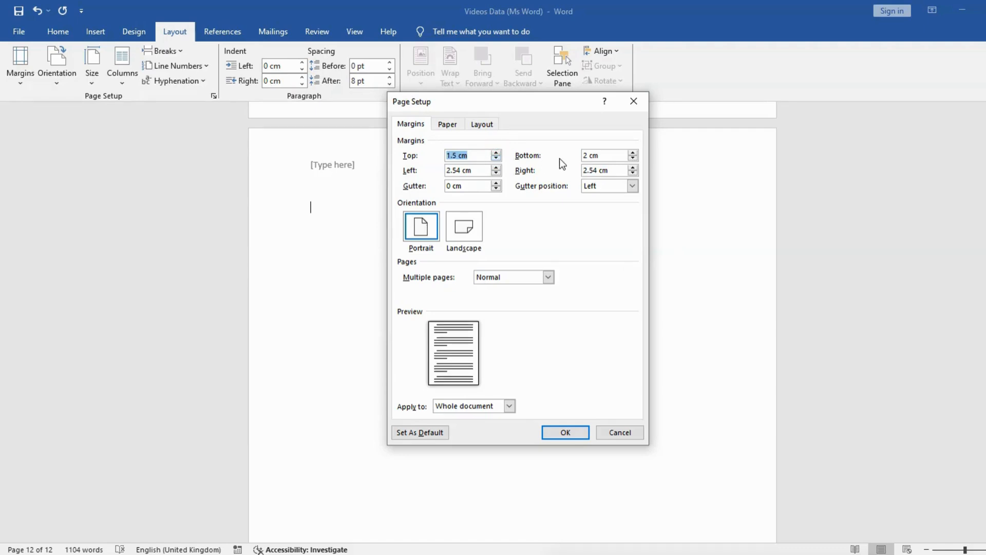
pyautogui.click(632, 159)
pyautogui.click(633, 159)
pyautogui.click(632, 159)
pyautogui.click(633, 159)
pyautogui.click(632, 159)
pyautogui.click(566, 433)
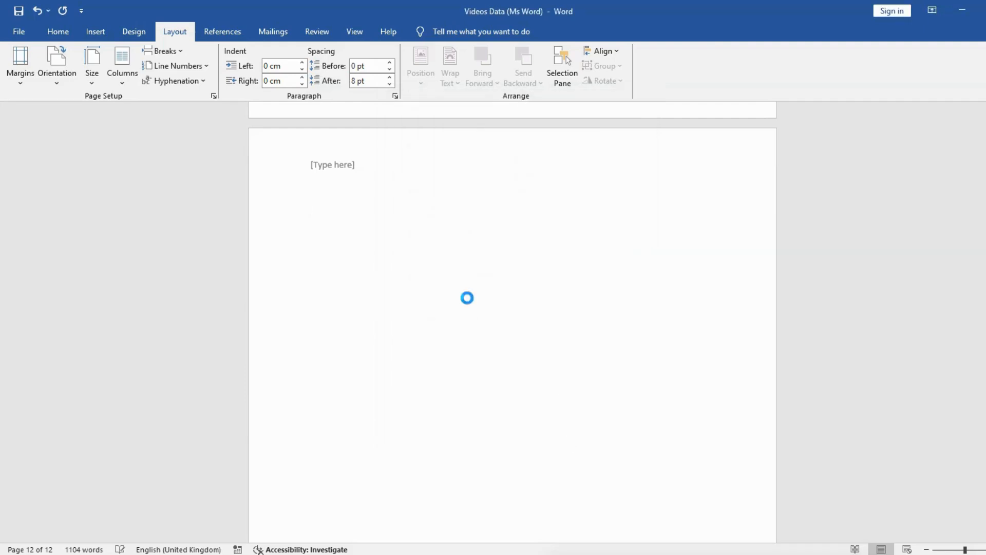
# Add the title text "Sale Invoice" on the first line of the blank last page
pyautogui.click(312, 239)
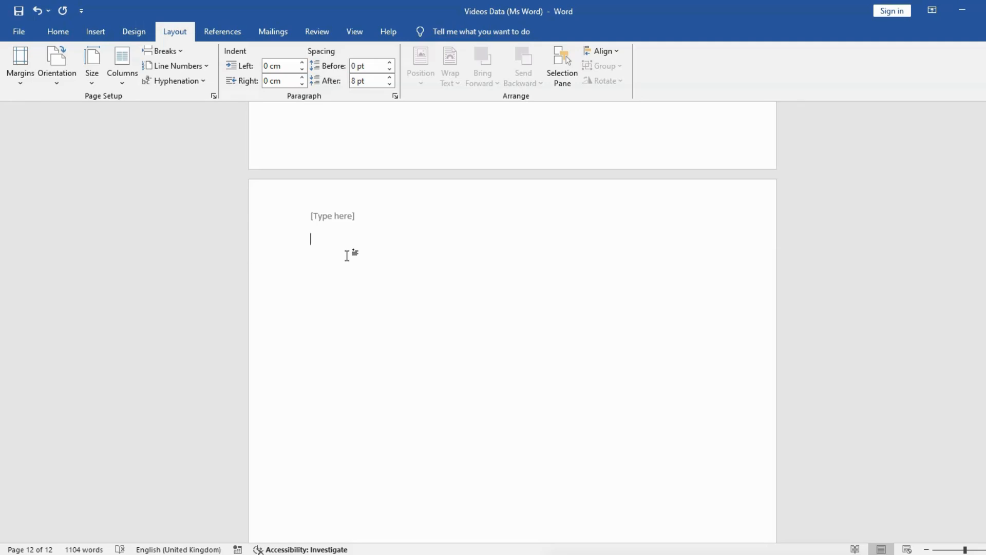
pyautogui.write('Sale Invoice')
# Make the "Sale Invoice" title bold and enlarge it to 26 pt
pyautogui.click(267, 246)
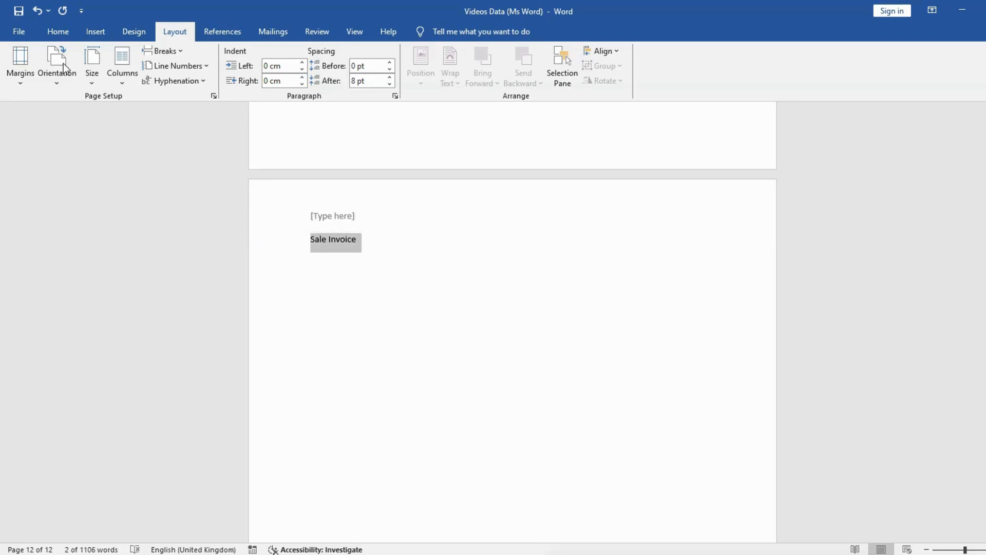
pyautogui.click(62, 32)
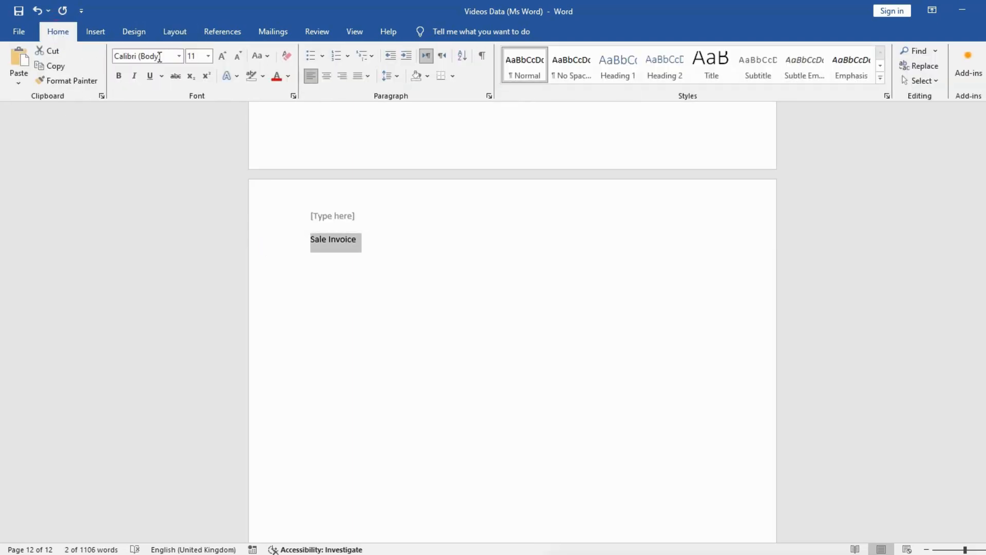
pyautogui.click(224, 60)
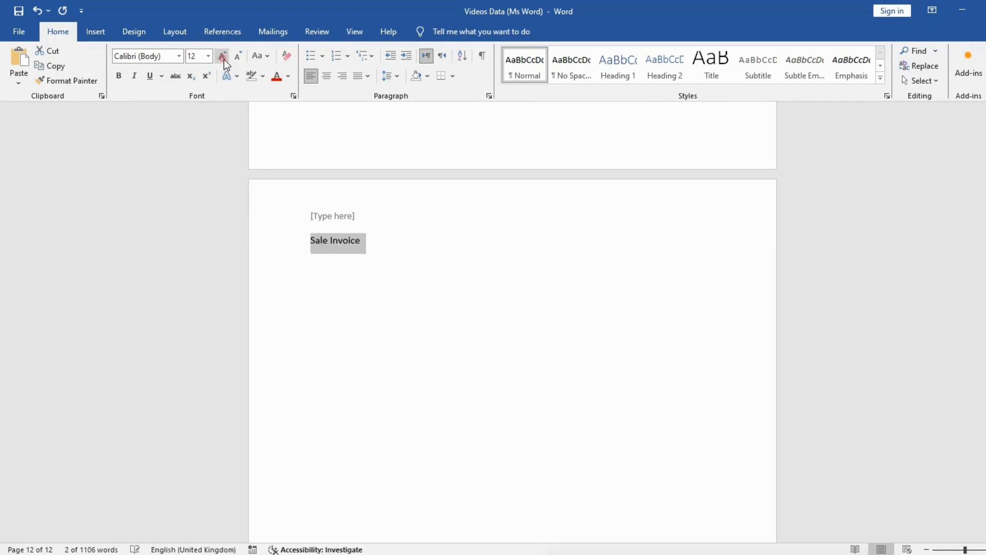
pyautogui.click(224, 60)
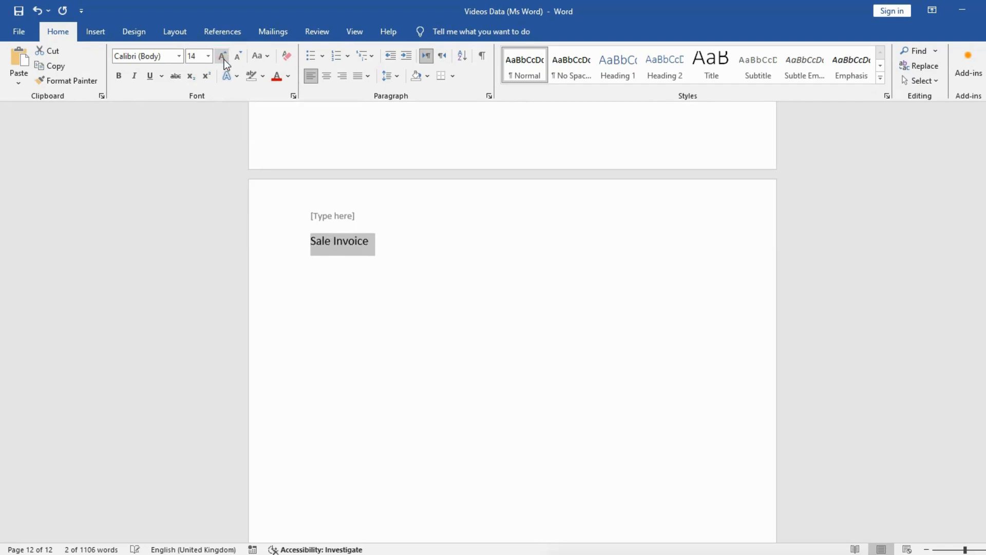
pyautogui.click(120, 76)
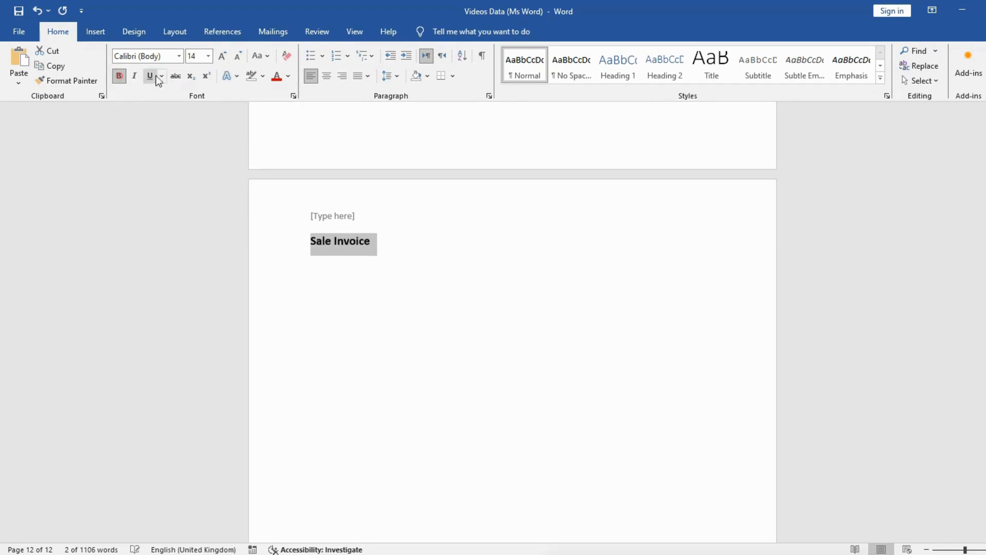
pyautogui.click(224, 59)
pyautogui.click(224, 60)
pyautogui.click(224, 59)
pyautogui.click(224, 60)
pyautogui.click(224, 59)
pyautogui.click(224, 60)
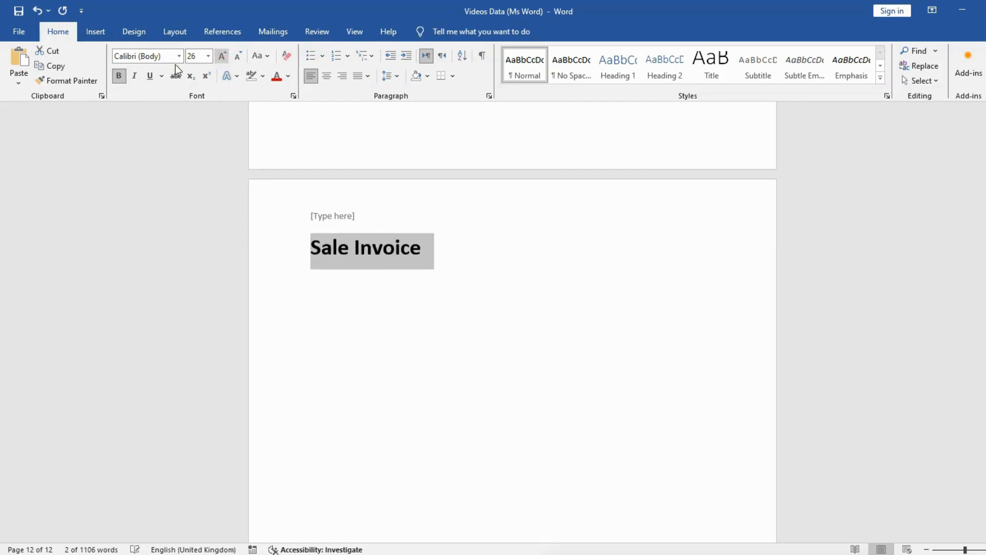
# Format the "Sale Invoice" title in the Anton font at 72 pt, centred on the page
pyautogui.click(179, 56)
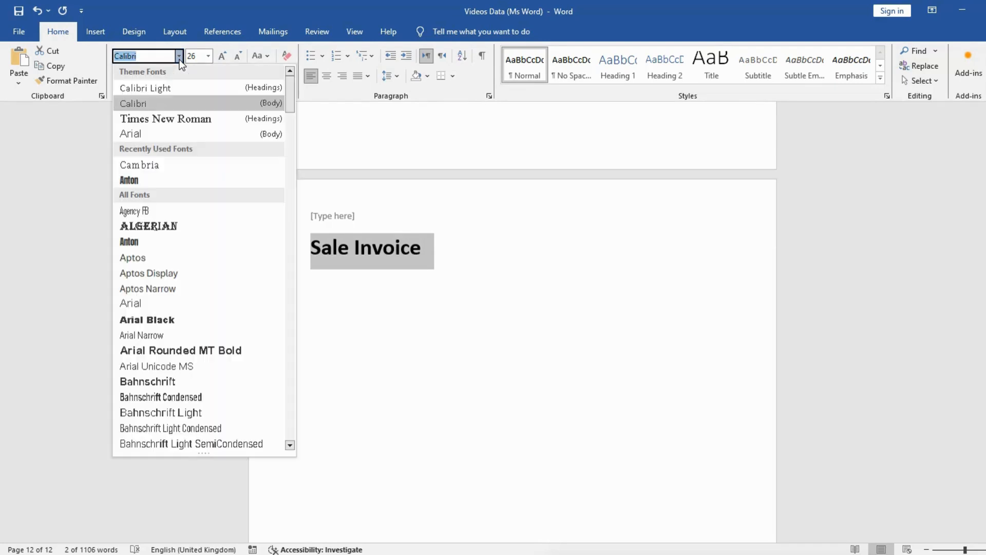
pyautogui.click(151, 180)
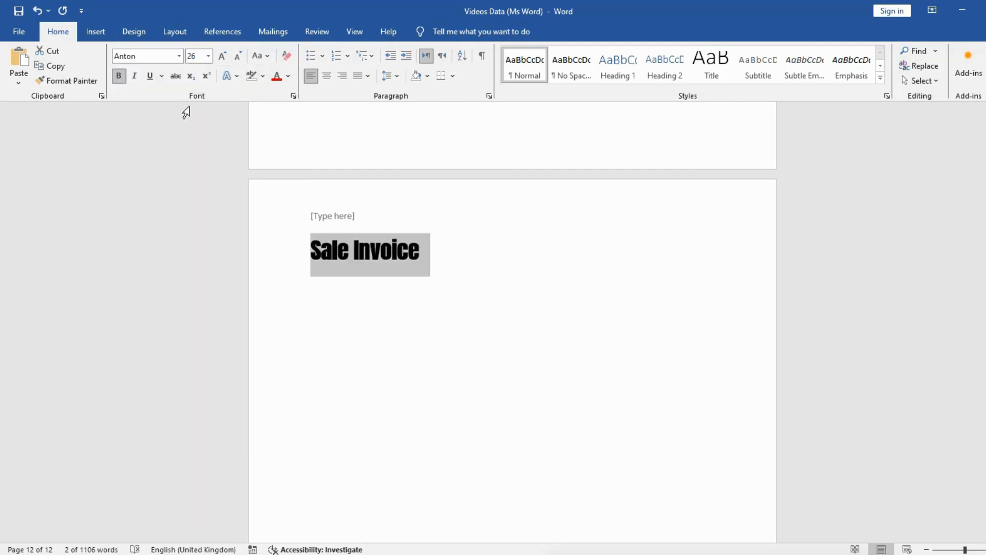
pyautogui.click(221, 56)
pyautogui.click(221, 55)
pyautogui.click(221, 55)
pyautogui.click(221, 56)
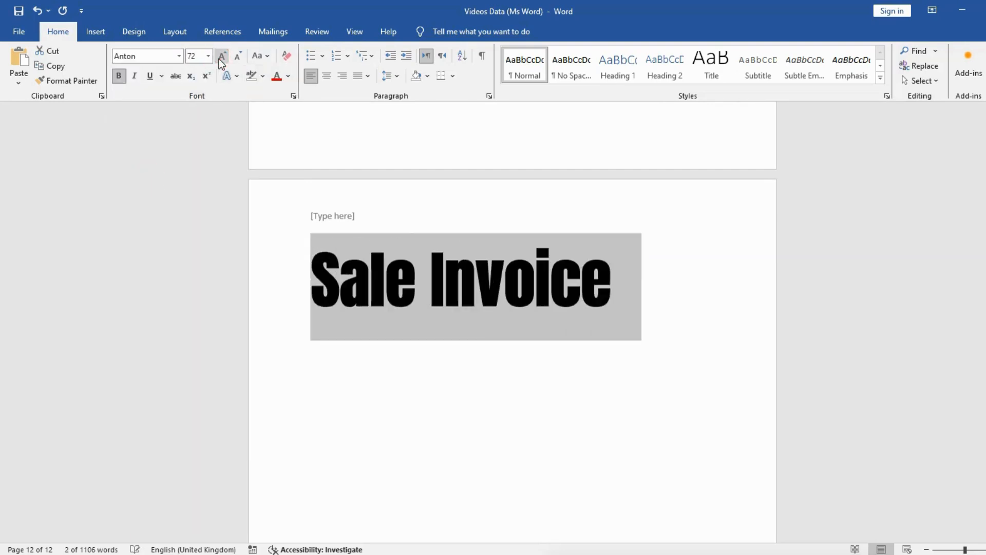
pyautogui.click(326, 81)
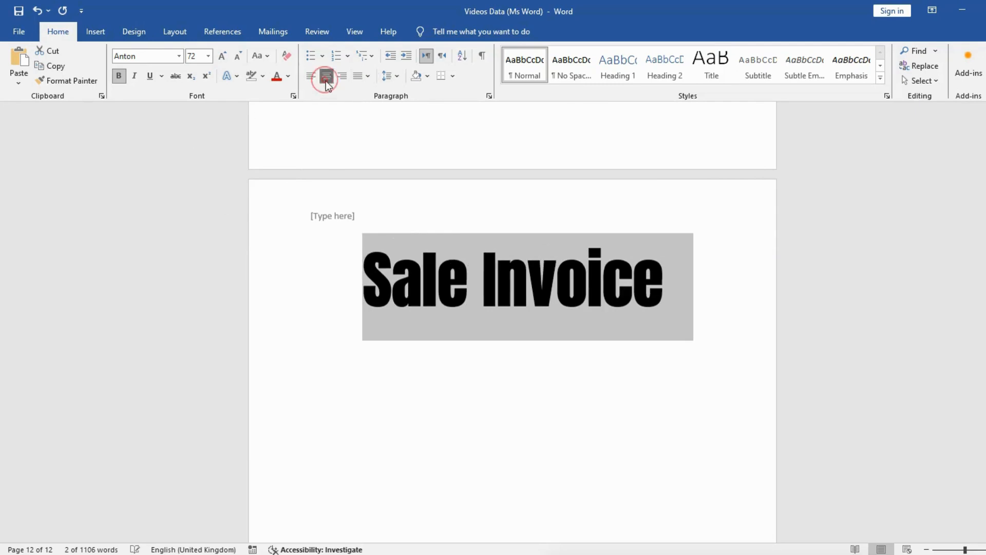
# Add blank line space below the "Sale Invoice" title for the invoice content
pyautogui.click(685, 287)
pyautogui.press('Return')
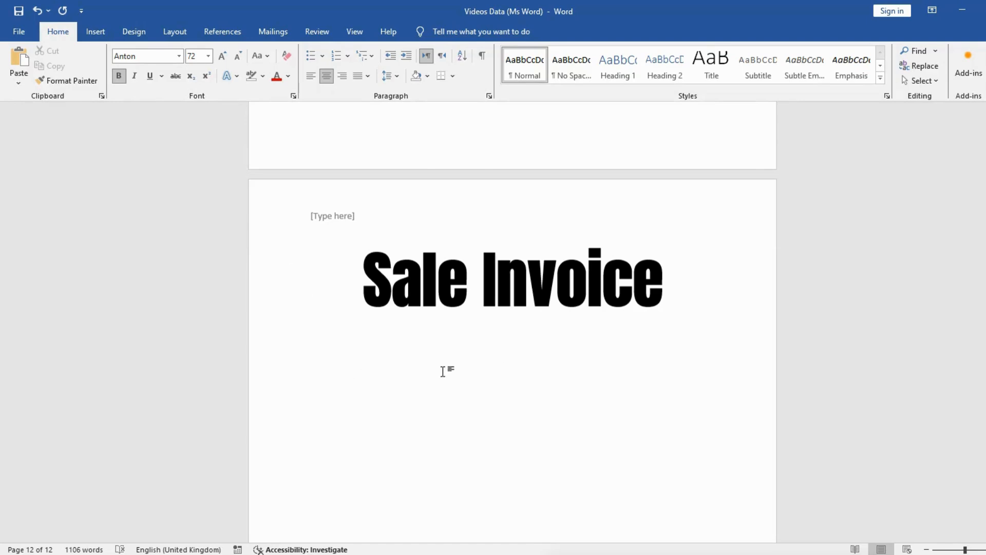
pyautogui.press('Return')
pyautogui.press('BackSpace')
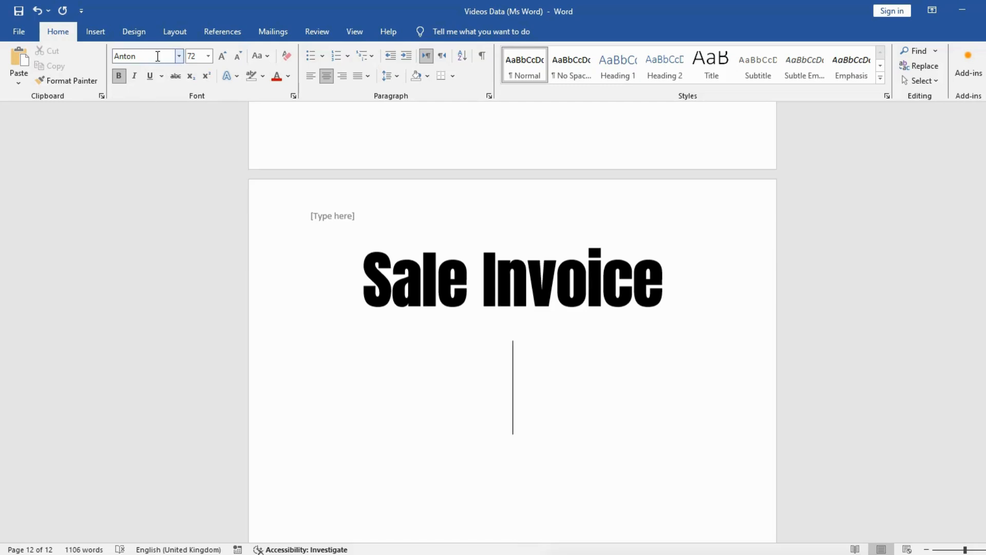
# Set the blank lines below the title to the Arial (Body CS) font at 12 pt
pyautogui.click(279, 459)
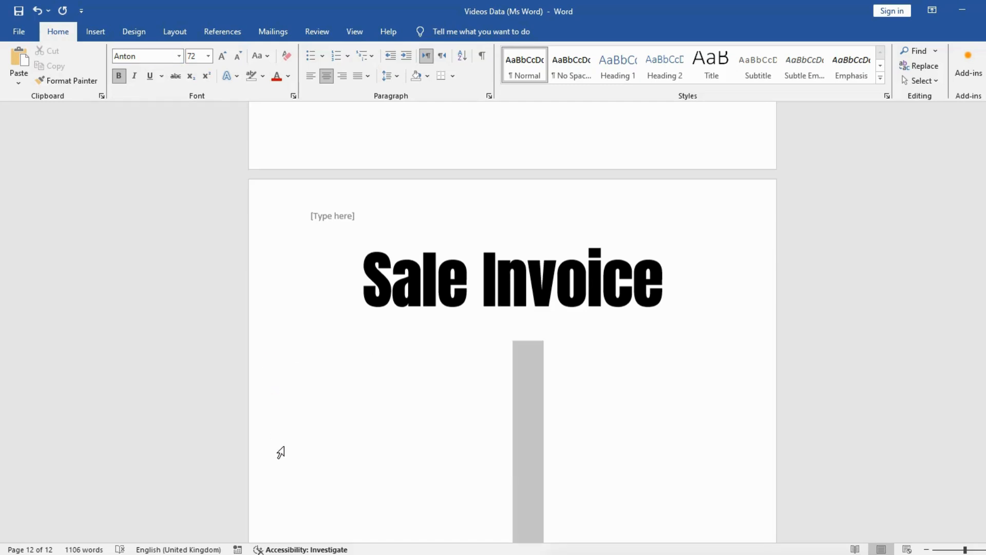
pyautogui.click(158, 57)
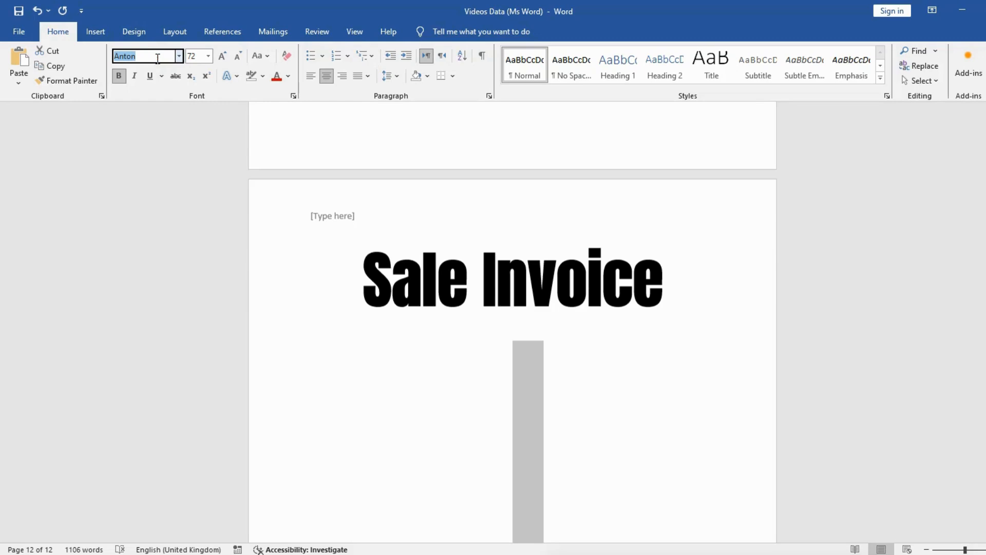
pyautogui.write('Arial')
pyautogui.press('Return')
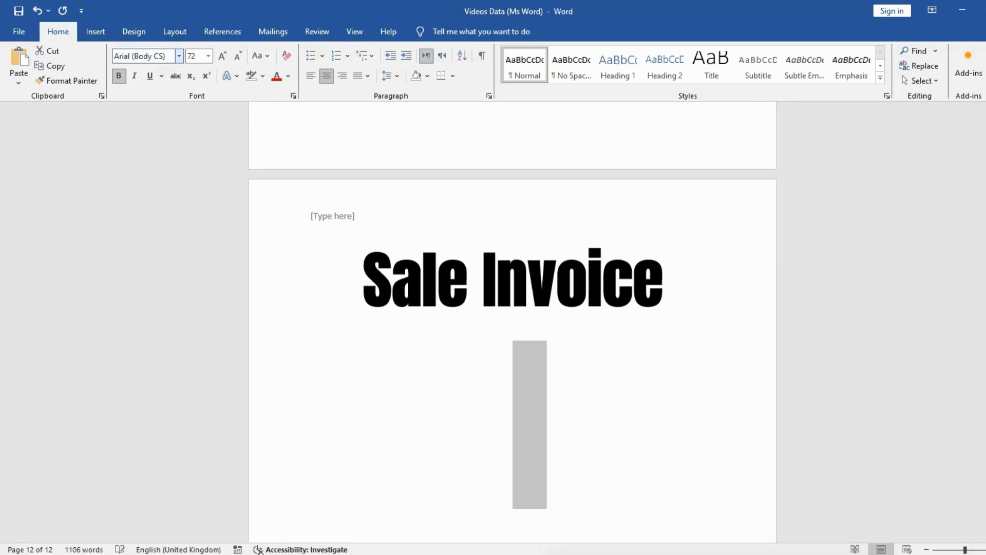
pyautogui.click(193, 56)
pyautogui.write('12')
pyautogui.press('Return')
pyautogui.click(445, 361)
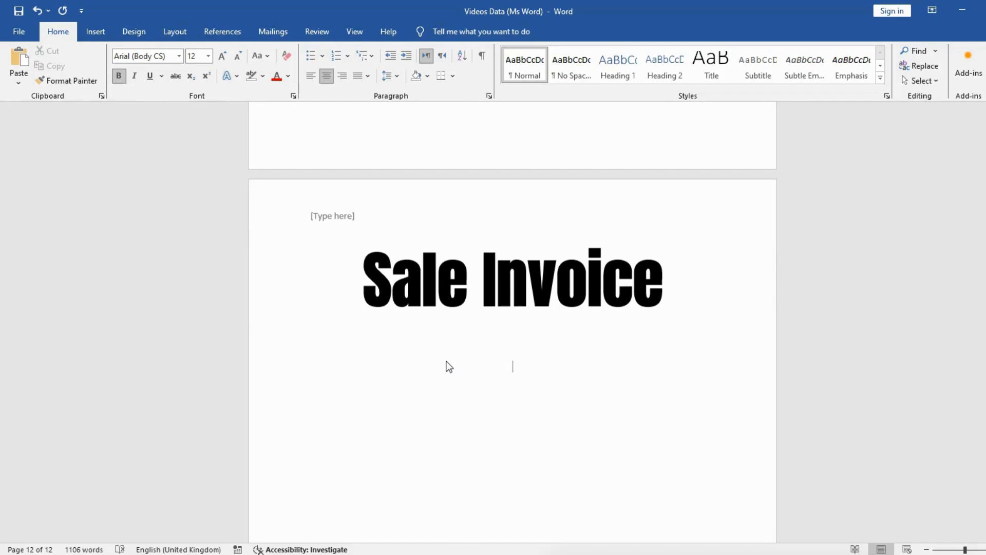
# Insert a table with one column and three rows below the title
pyautogui.click(99, 31)
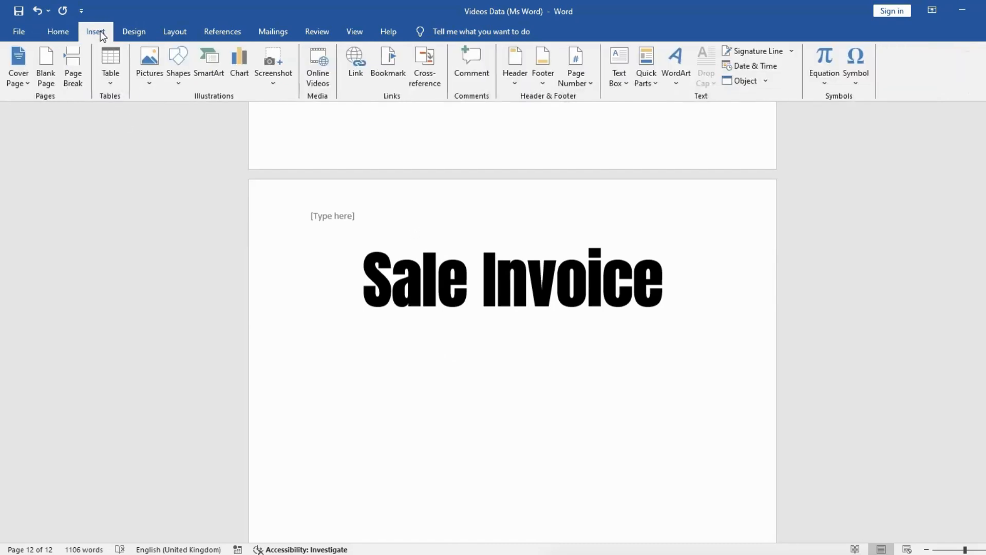
pyautogui.click(110, 83)
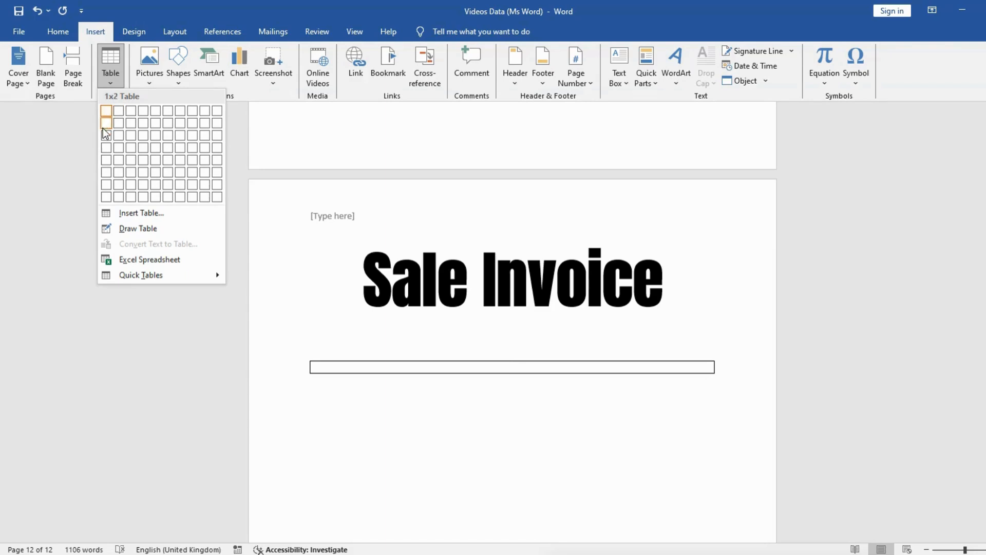
pyautogui.click(105, 136)
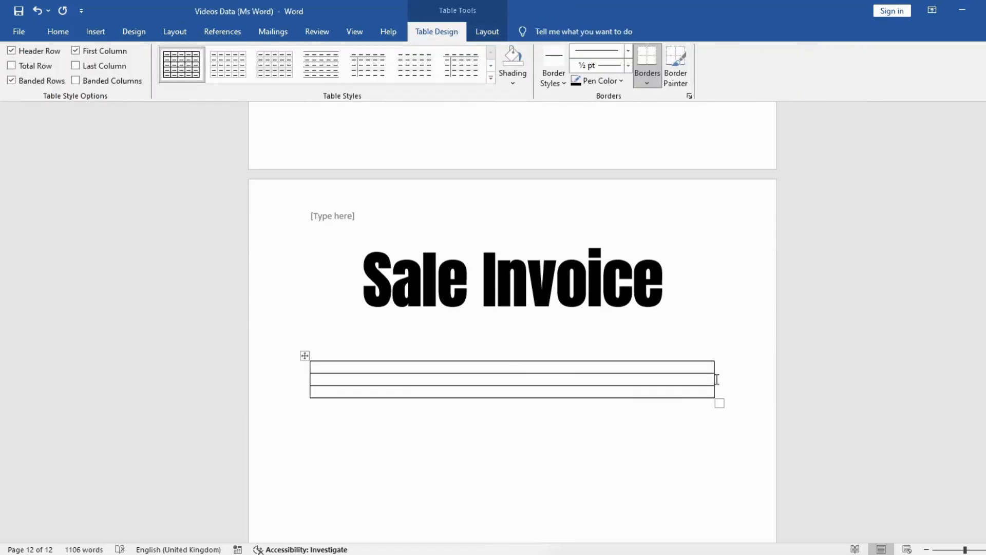
# Apply the blue banded grid style from the second Grid Tables row and narrow the table to about a third of its width
pyautogui.click(303, 355)
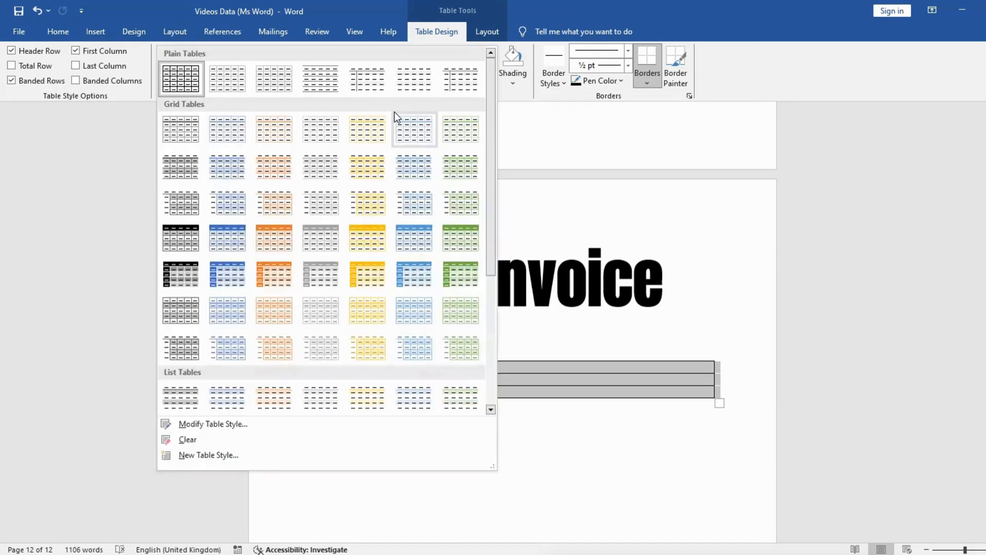
pyautogui.click(214, 165)
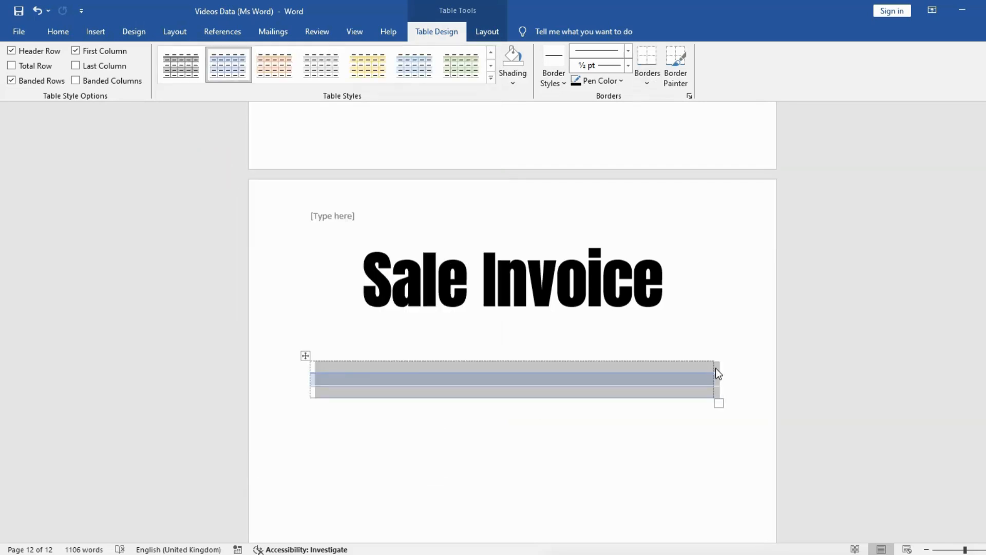
pyautogui.moveTo(711, 369); pyautogui.dragTo(439, 368)
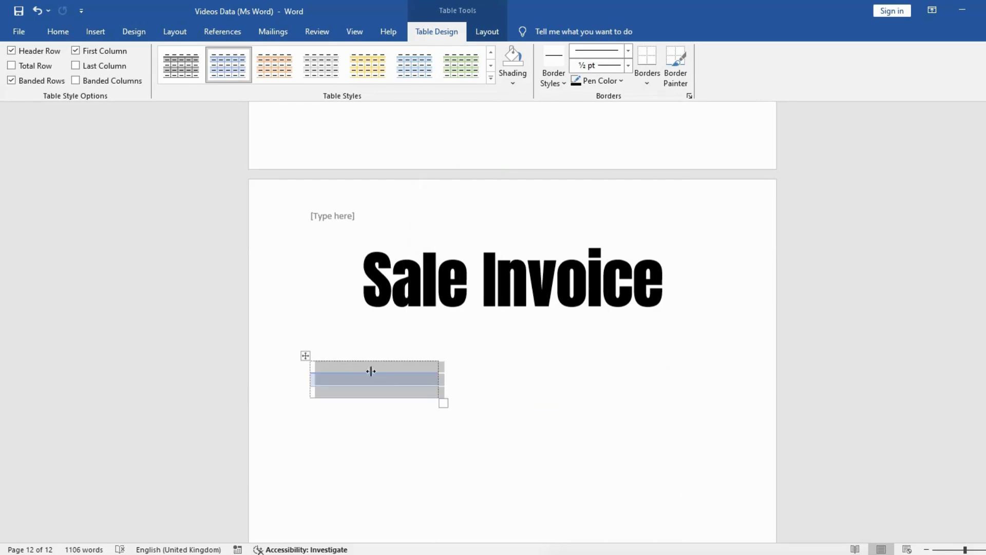
# Enter "AZ Online" in the table's first row and "United Kingdom" in the second row
pyautogui.click(357, 369)
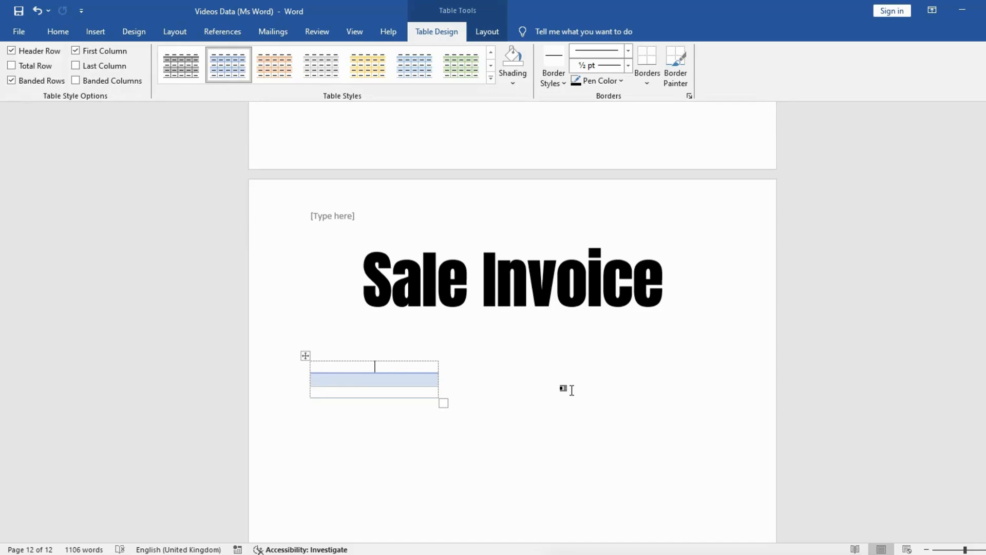
pyautogui.write('AZ Online')
pyautogui.click(372, 381)
pyautogui.click(374, 383)
pyautogui.write('United')
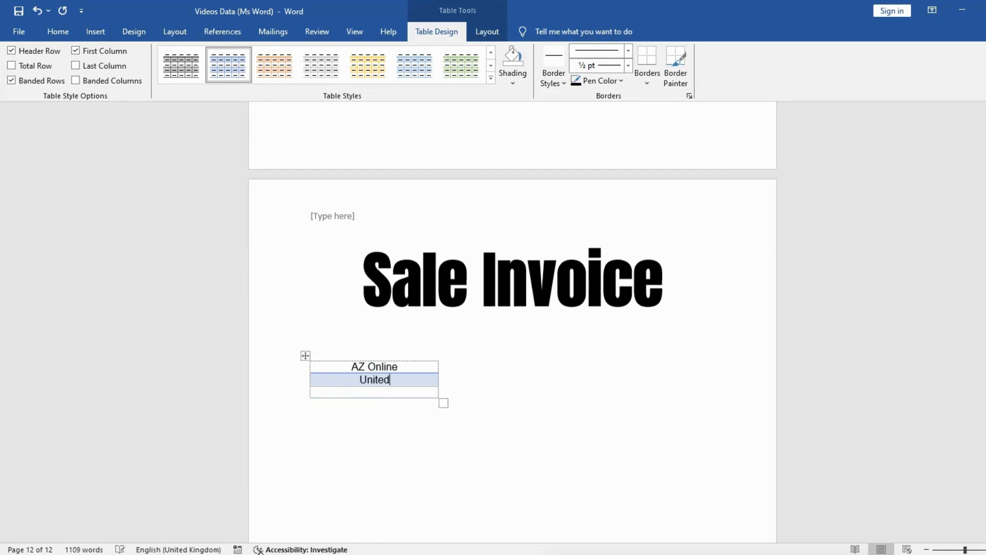
pyautogui.write(' Kingdom')
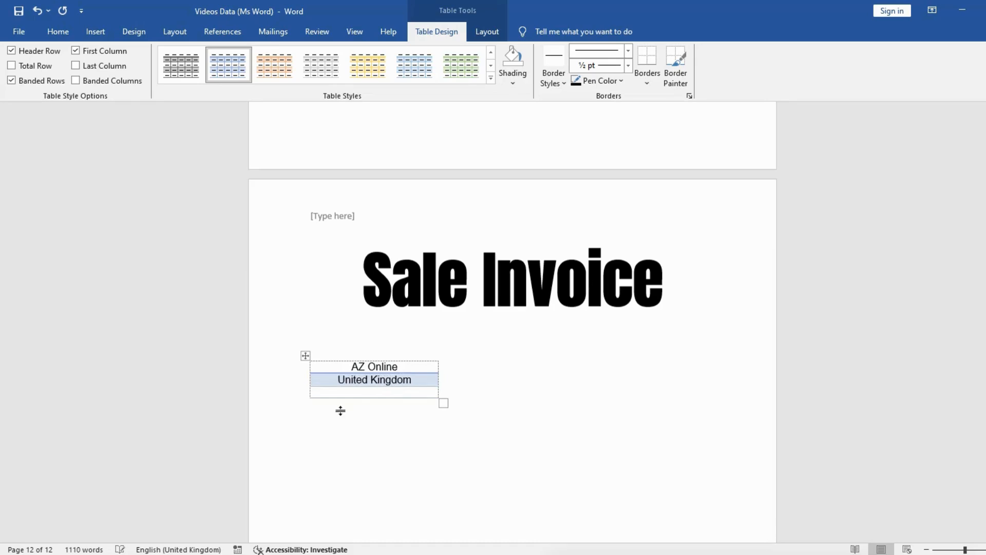
# Enter the company's phone number in the third row of the table
pyautogui.click(365, 392)
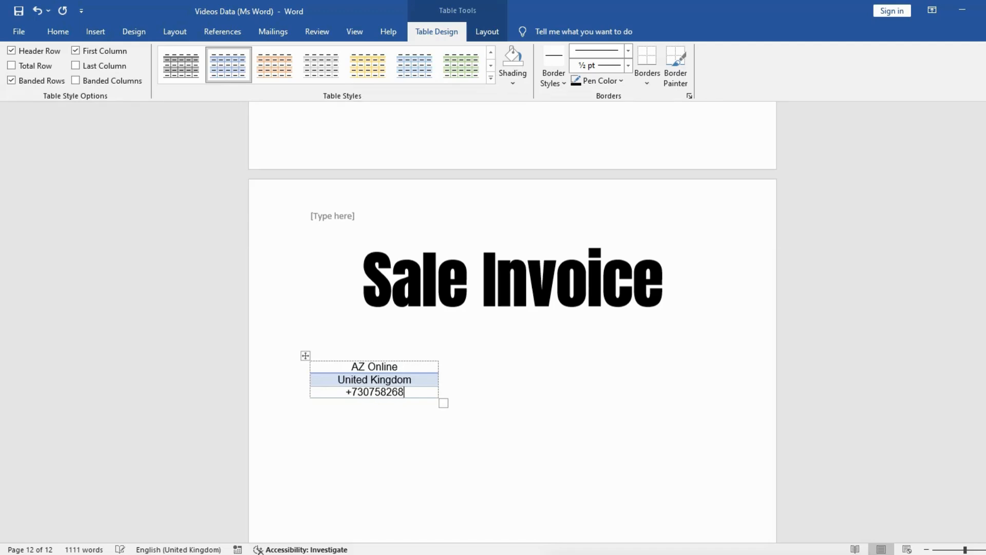
pyautogui.click(465, 394)
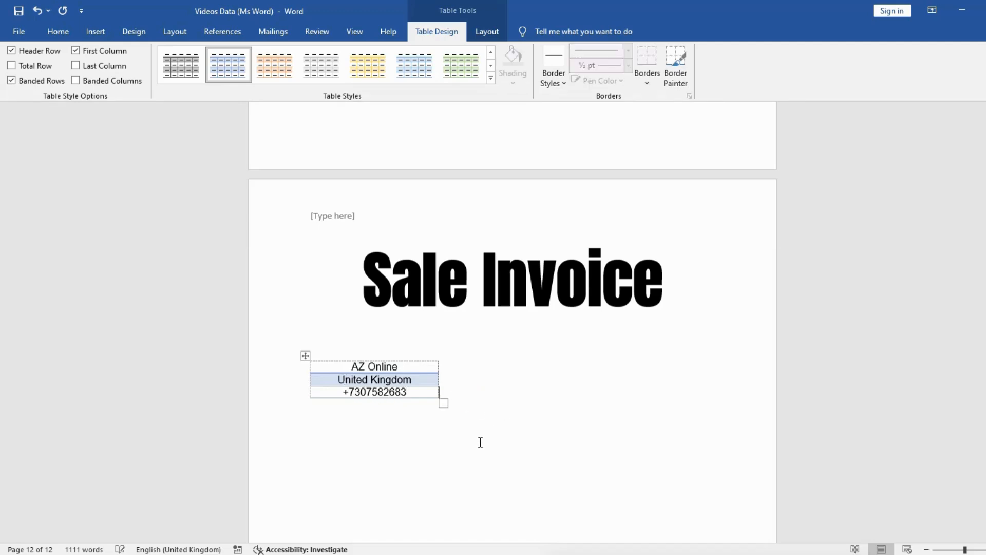
# Add an empty line below the company details table
pyautogui.click(355, 424)
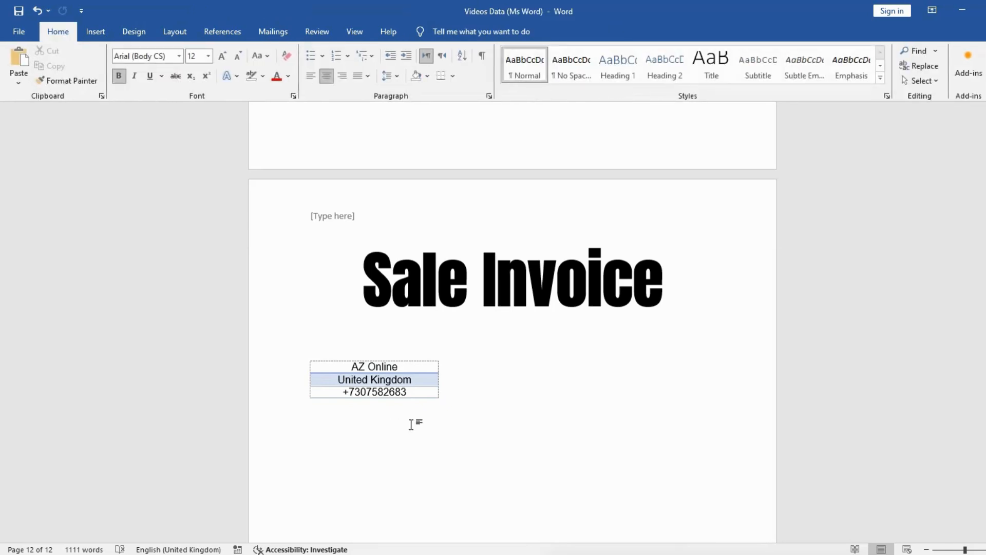
pyautogui.press('Return')
pyautogui.scroll(-2, 521, 329)
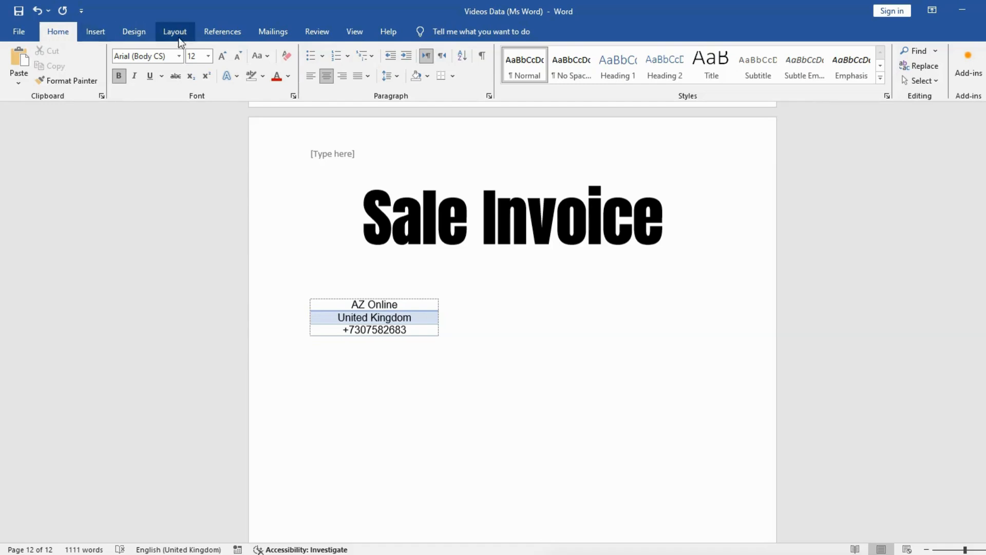
pyautogui.click(95, 32)
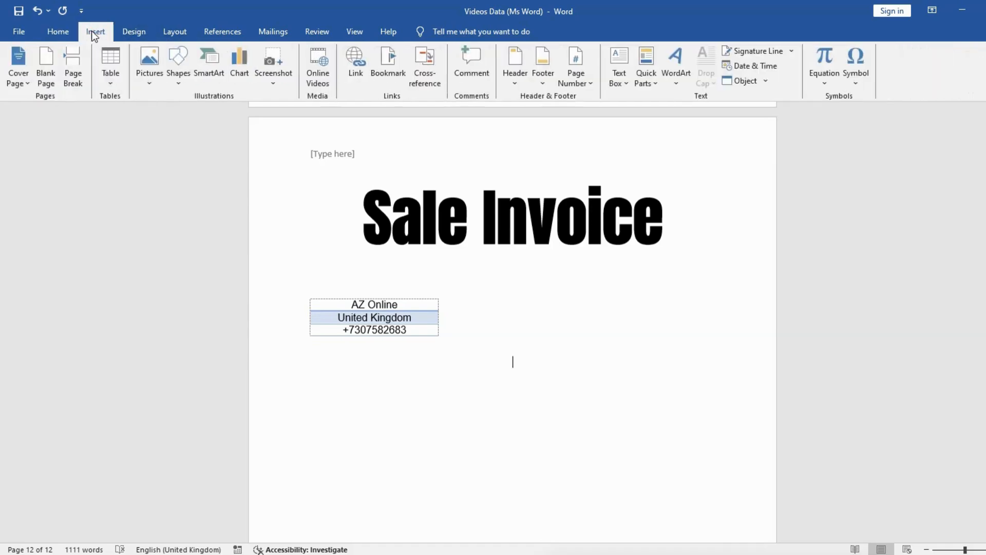
pyautogui.click(109, 83)
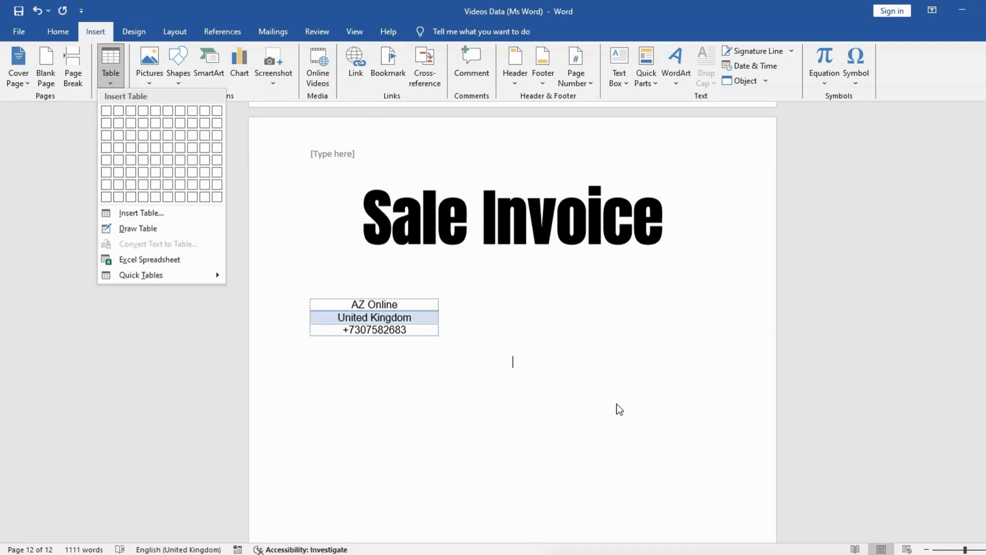
pyautogui.click(480, 358)
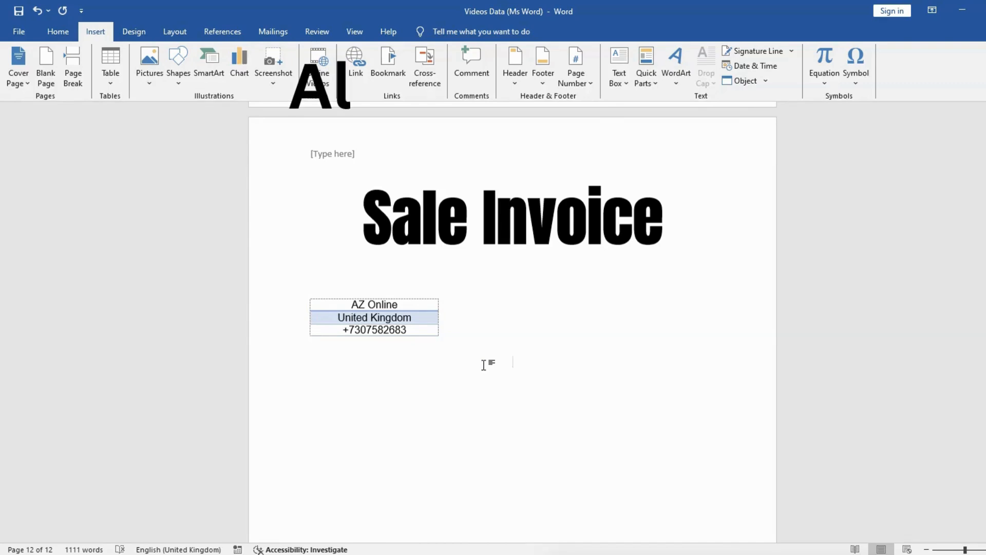
# Insert a table with three columns and two rows below the company details table
pyautogui.press('alt')
pyautogui.press('n')
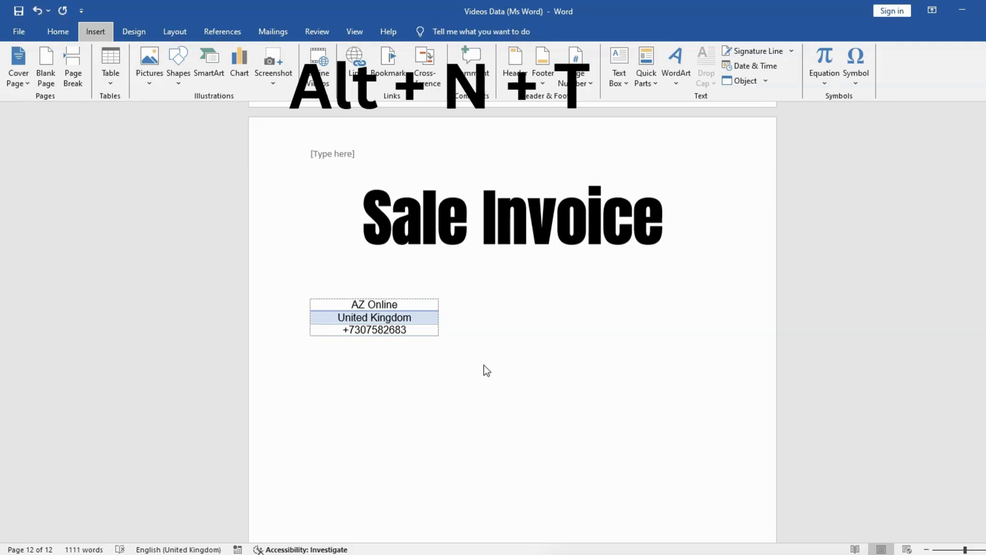
pyautogui.press('t')
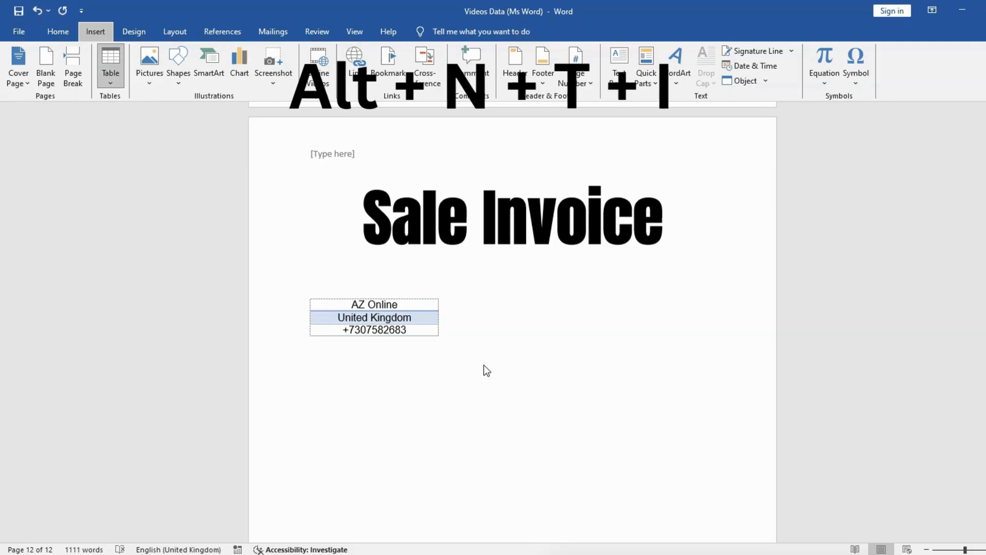
pyautogui.press('i')
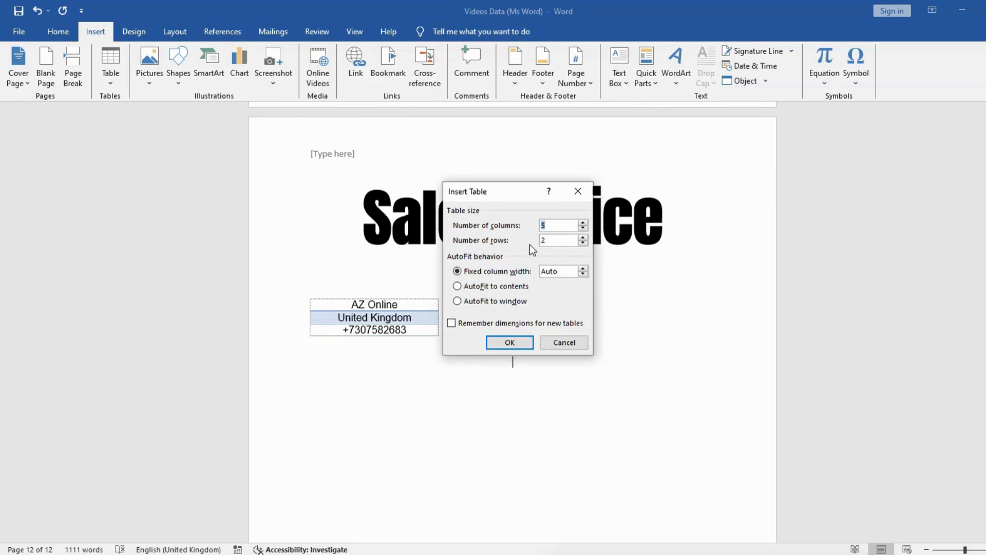
pyautogui.click(545, 227)
pyautogui.moveTo(545, 226); pyautogui.dragTo(536, 226)
pyautogui.moveTo(547, 227); pyautogui.dragTo(538, 227)
pyautogui.write('3')
pyautogui.click(510, 342)
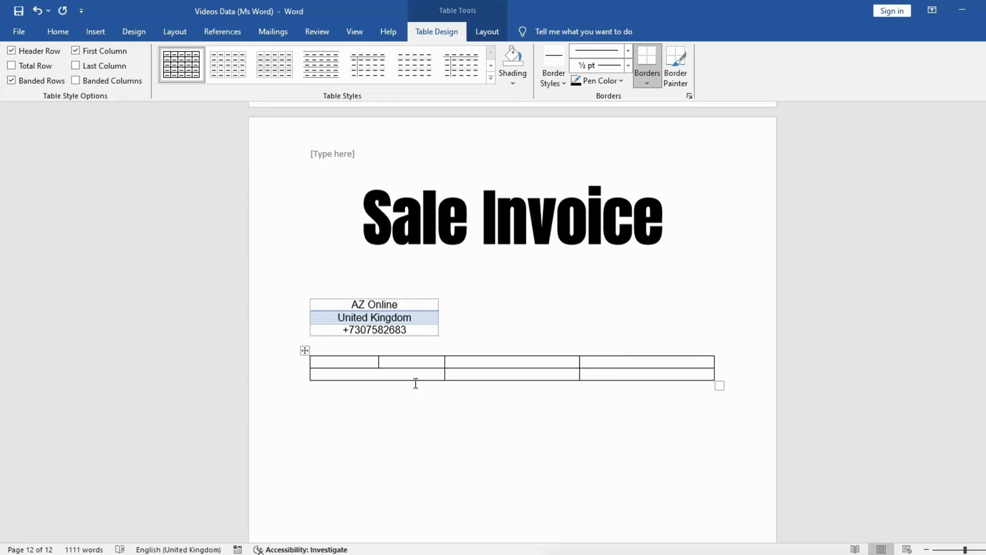
# Enter the headings "Name", "Description" and "Amount" in the new table's first row
pyautogui.click(380, 359)
pyautogui.moveTo(380, 359); pyautogui.dragTo(380, 367)
pyautogui.write('Name')
pyautogui.press('Tab')
pyautogui.write('Description')
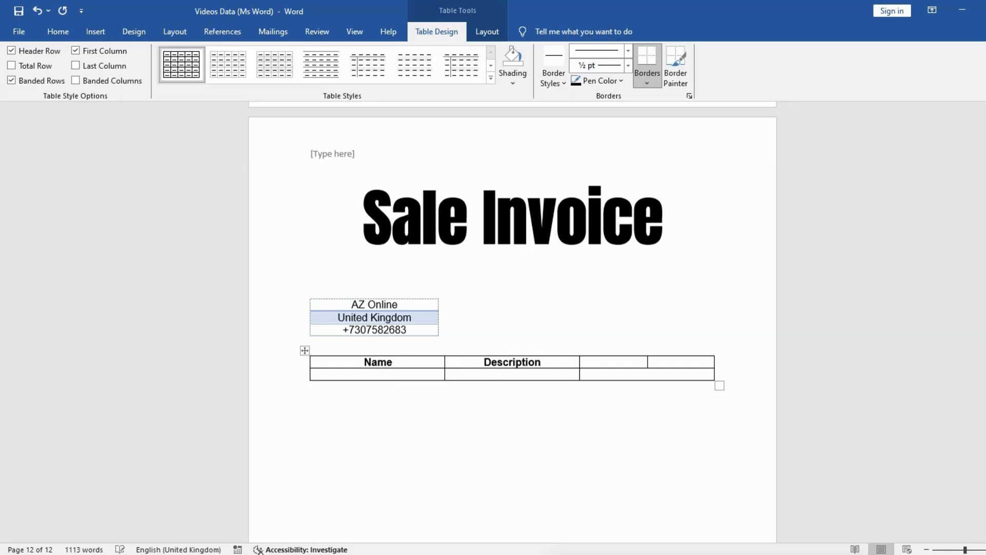
pyautogui.press('Tab')
pyautogui.write('Amount')
# Widen the Description column by narrowing the Amount column to about half its width and the Name column to about two thirds
pyautogui.moveTo(579, 362); pyautogui.dragTo(647, 362)
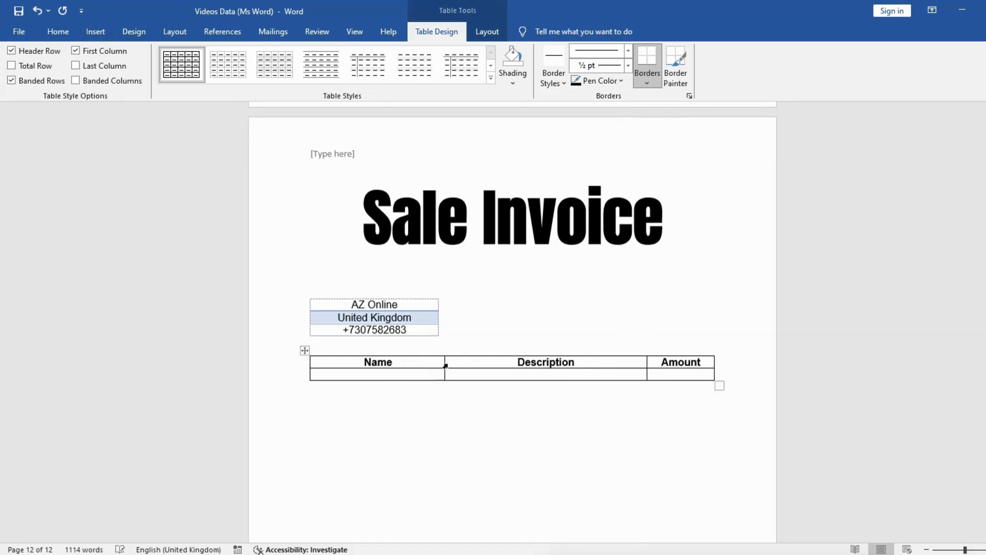
pyautogui.click(442, 363)
pyautogui.moveTo(443, 366); pyautogui.dragTo(395, 363)
# Change the first column's heading to "Product Name"
pyautogui.click(339, 361)
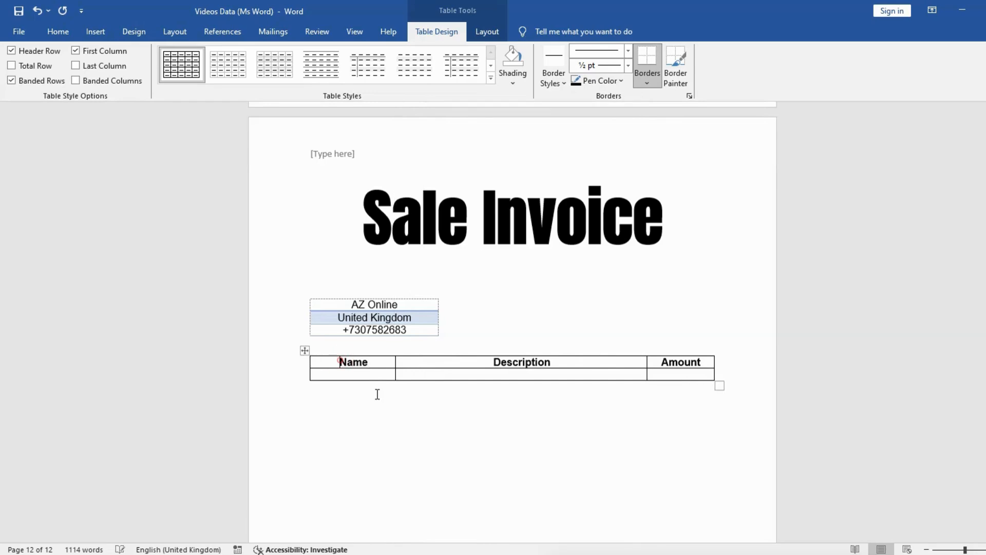
pyautogui.write('Product')
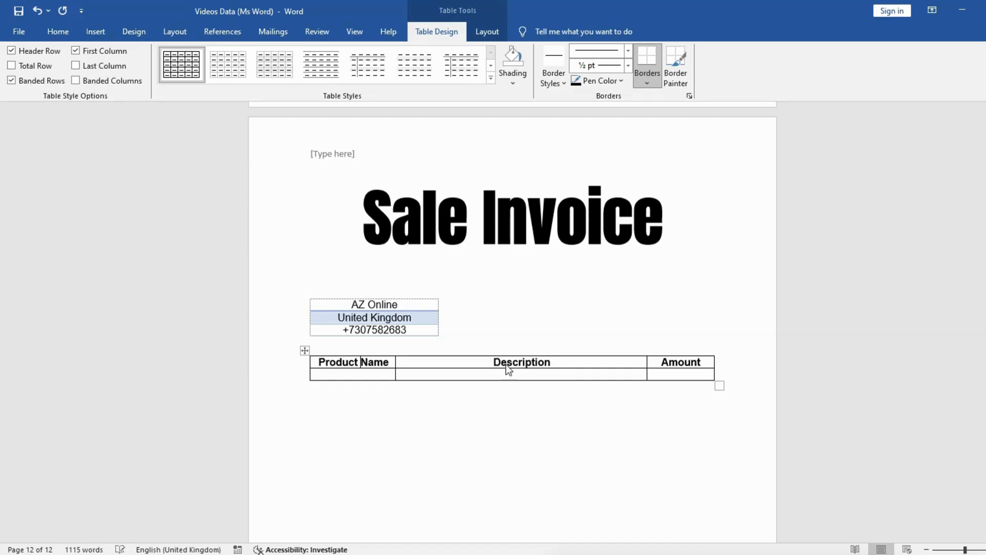
pyautogui.click(464, 366)
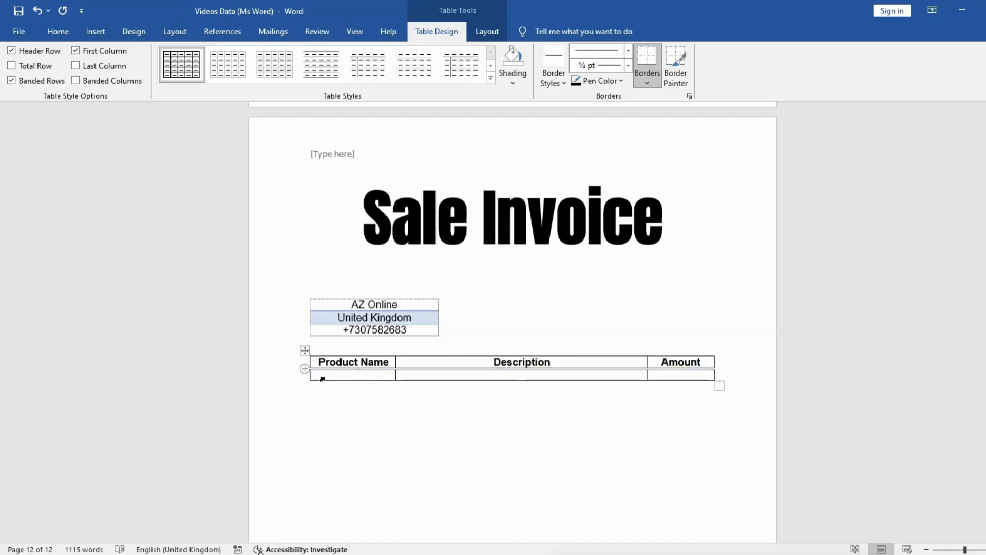
# Stretch the product table's empty second row downward into a tall area for the invoice items
pyautogui.moveTo(361, 380); pyautogui.dragTo(364, 513)
pyautogui.scroll(-4, 365, 452)
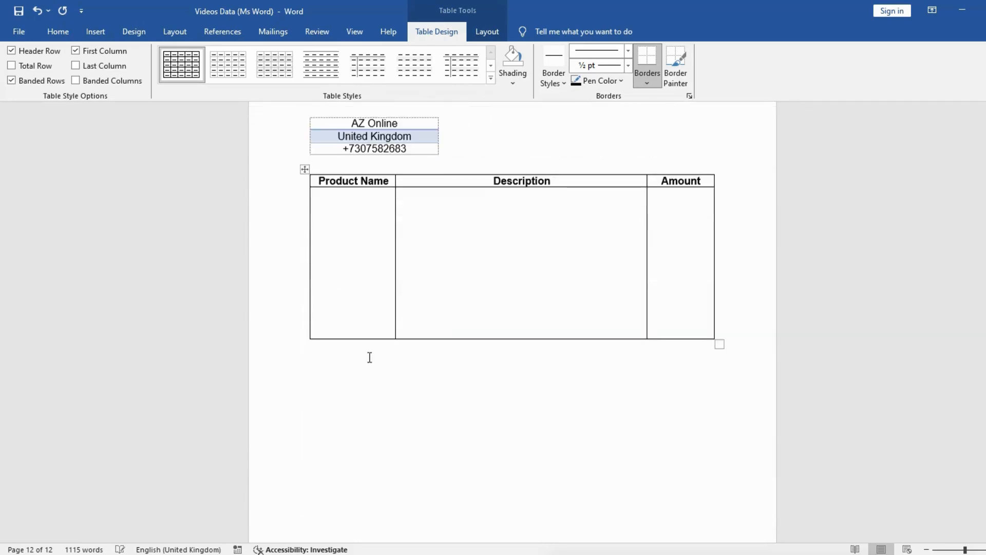
pyautogui.click(362, 330)
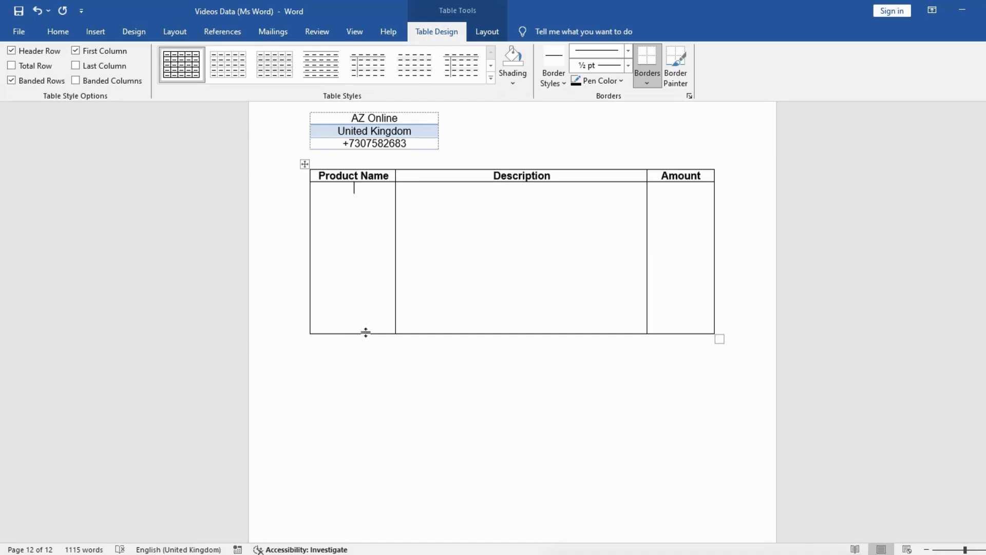
pyautogui.moveTo(364, 333); pyautogui.dragTo(363, 471)
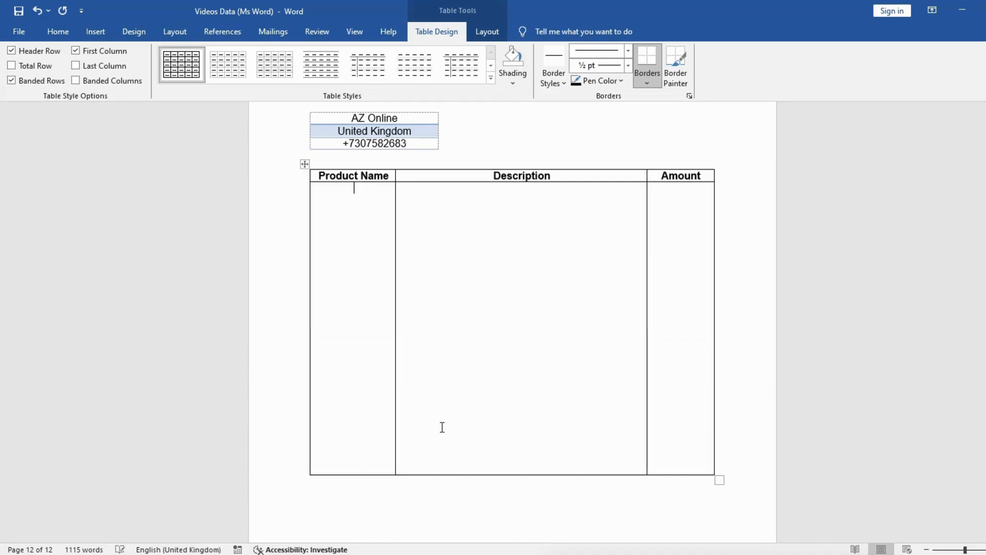
pyautogui.scroll(-2, 440, 427)
pyautogui.scroll(5, 368, 227)
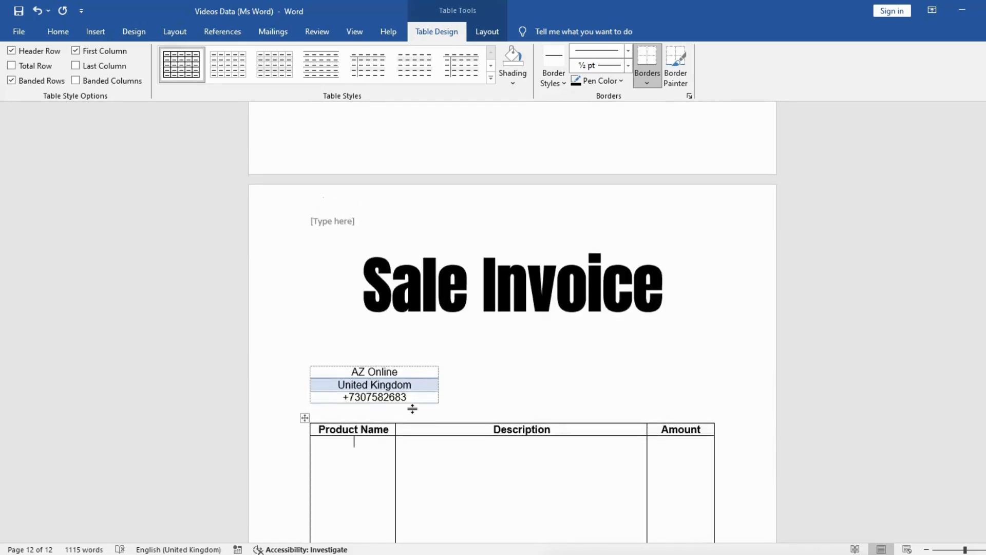
# Shade the product table's heading row with the standard Dark Blue colour
pyautogui.scroll(-2, 379, 343)
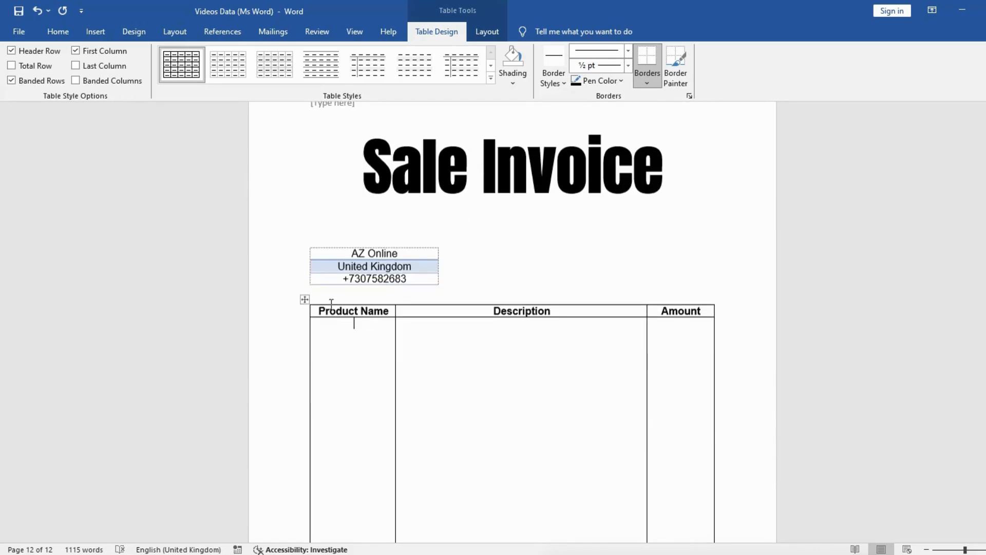
pyautogui.click(268, 315)
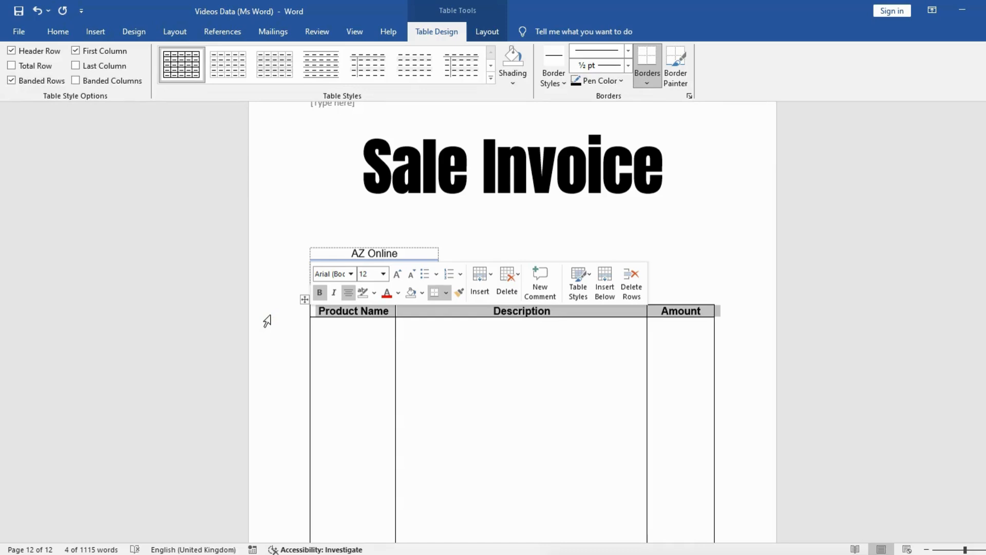
pyautogui.click(61, 32)
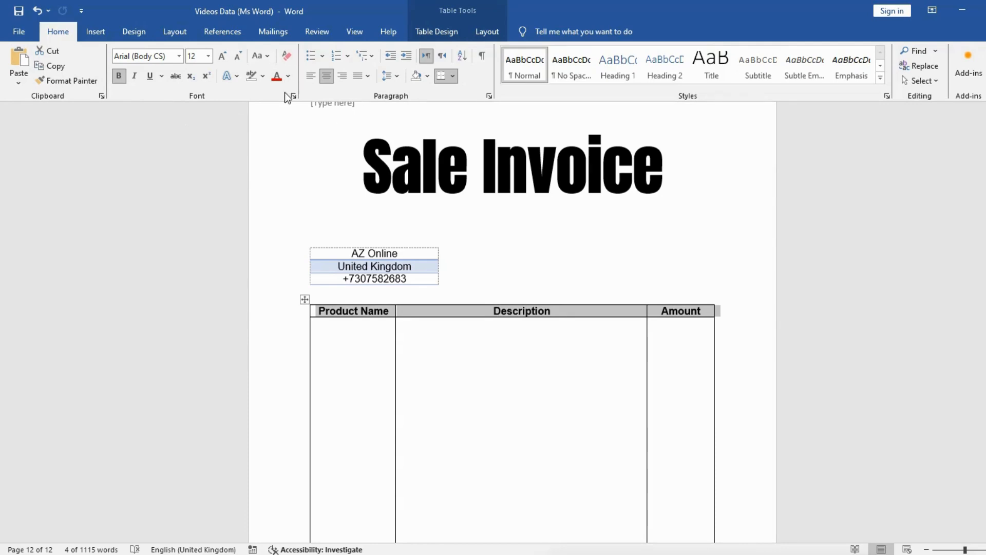
pyautogui.click(428, 76)
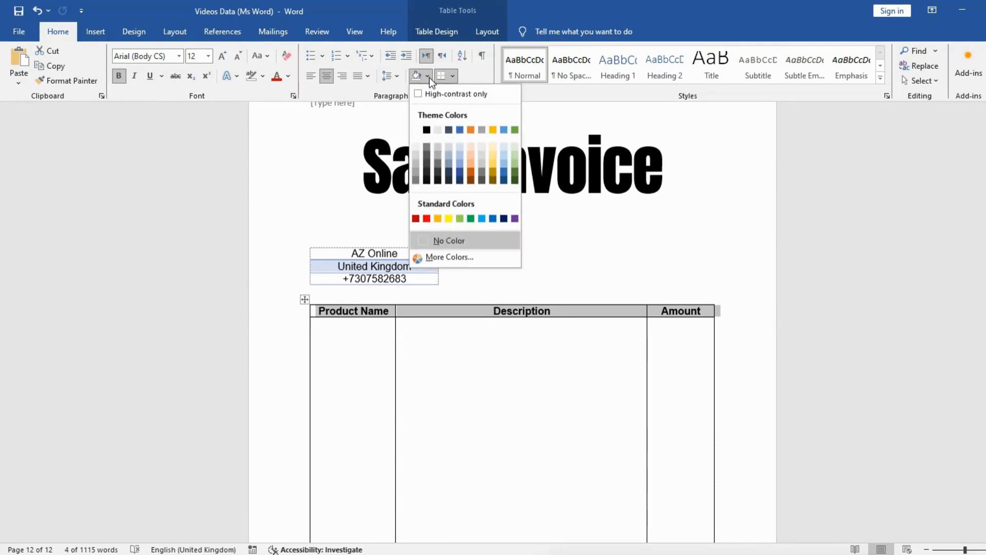
pyautogui.click(504, 219)
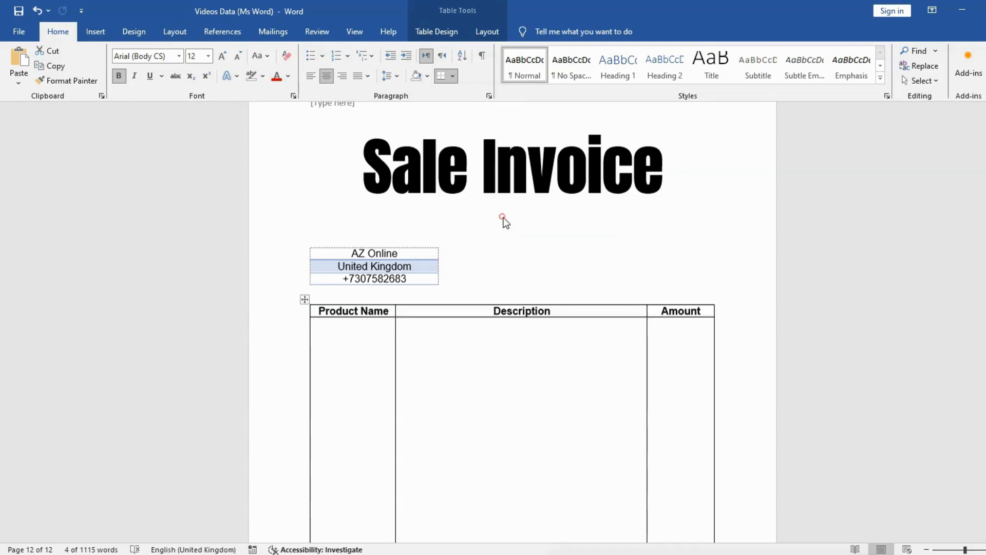
pyautogui.click(339, 337)
# Make the vertical borders between the heading row's cells white at ½ pt width
pyautogui.click(284, 314)
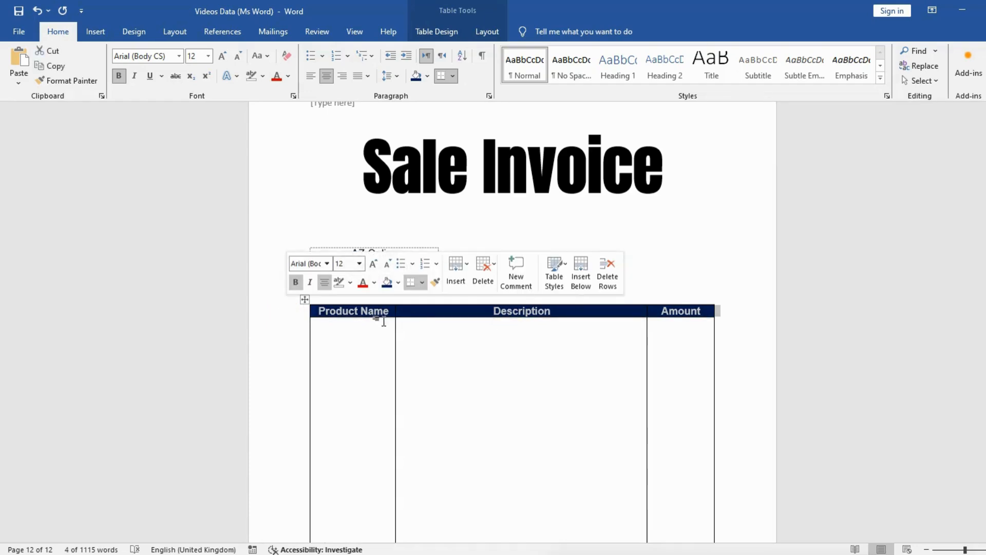
pyautogui.click(454, 77)
pyautogui.click(492, 328)
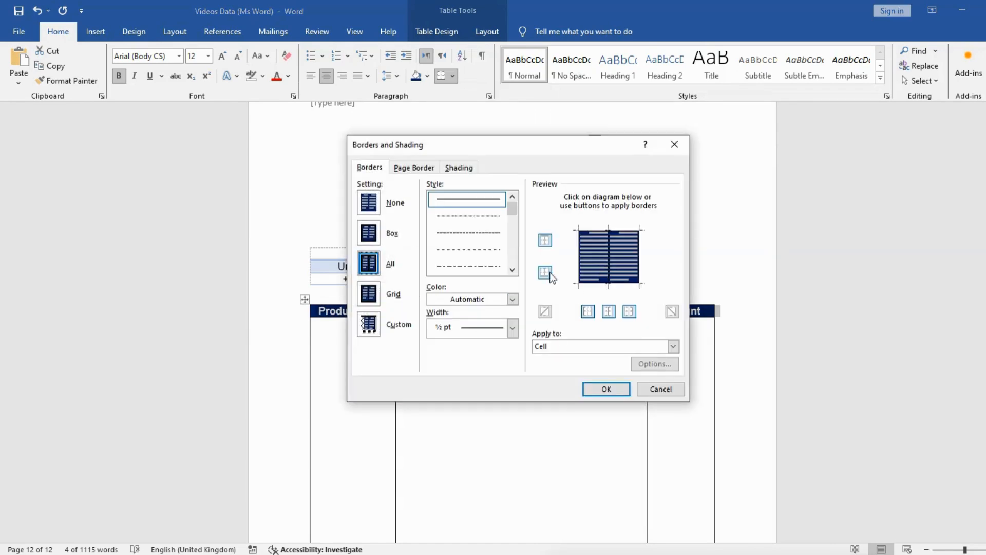
pyautogui.click(609, 258)
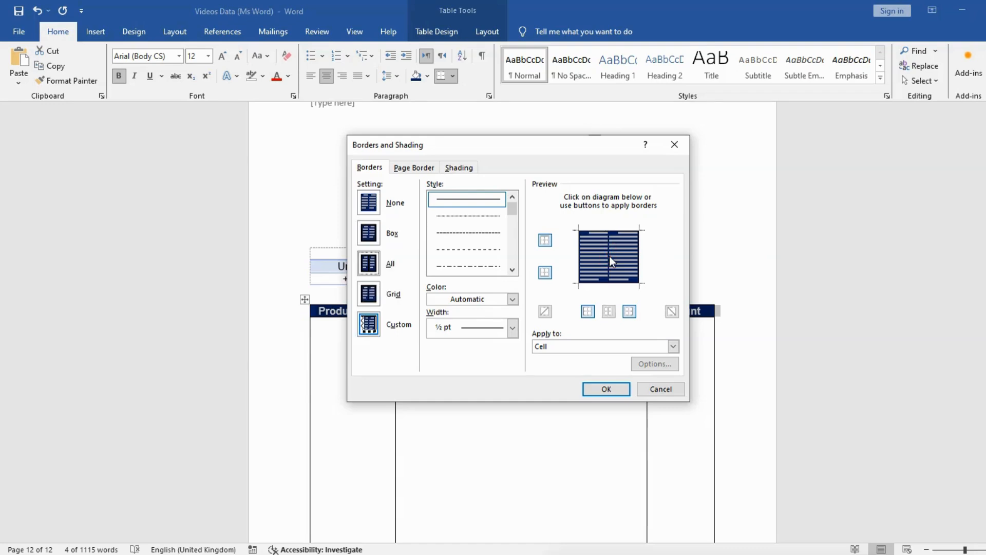
pyautogui.click(512, 299)
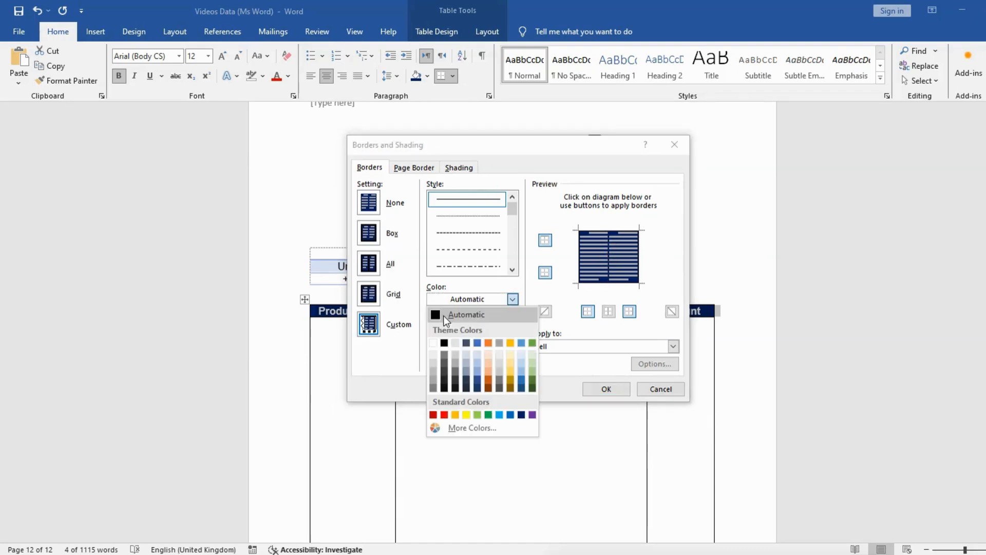
pyautogui.click(433, 343)
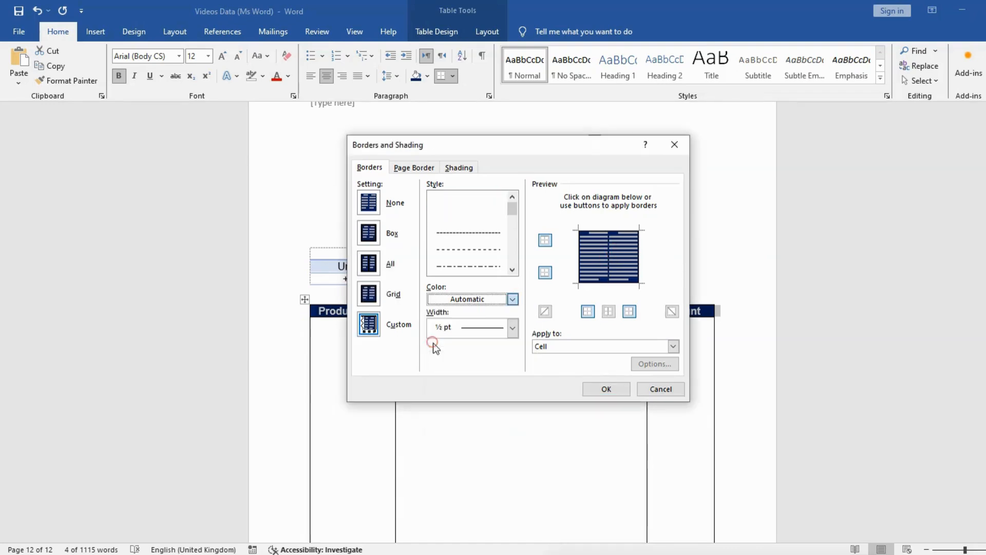
pyautogui.click(608, 261)
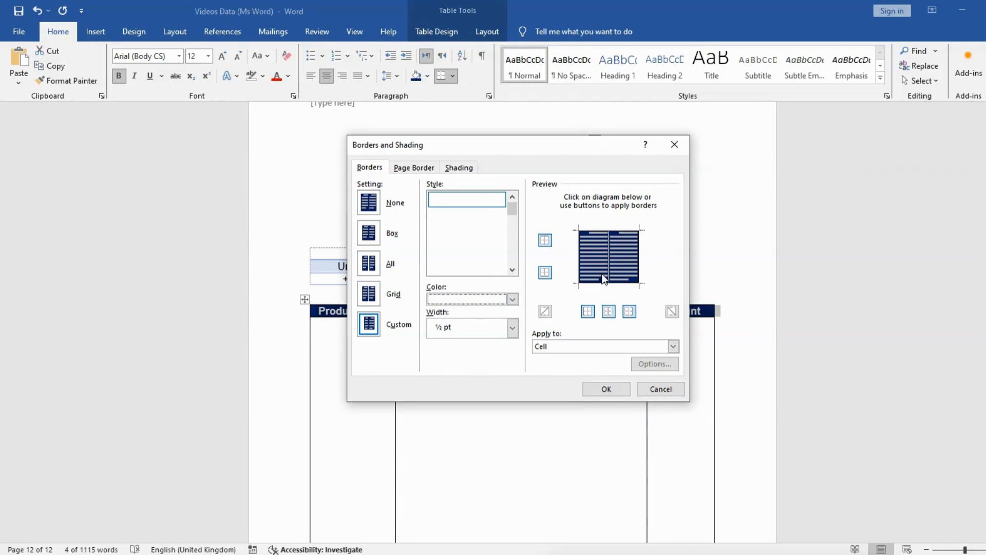
pyautogui.click(604, 387)
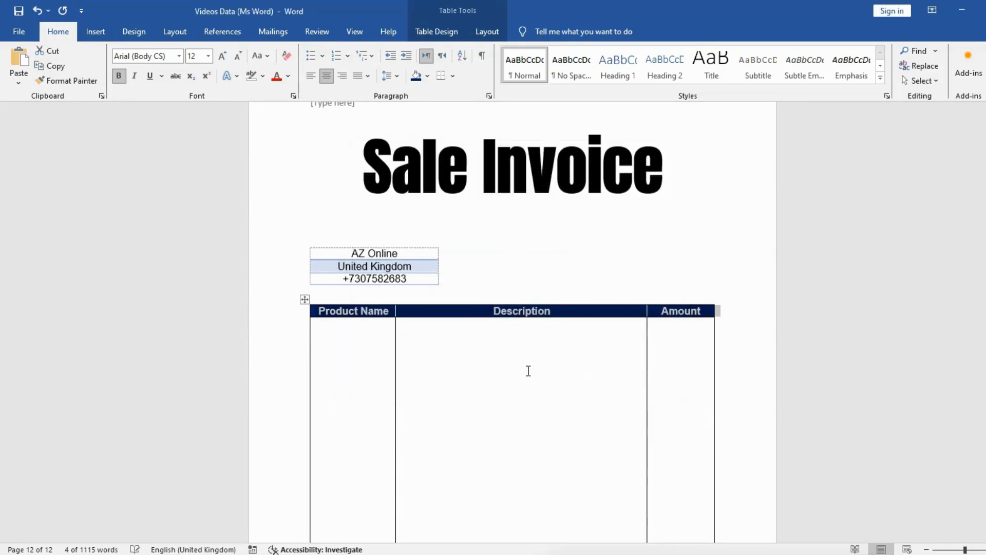
pyautogui.click(408, 310)
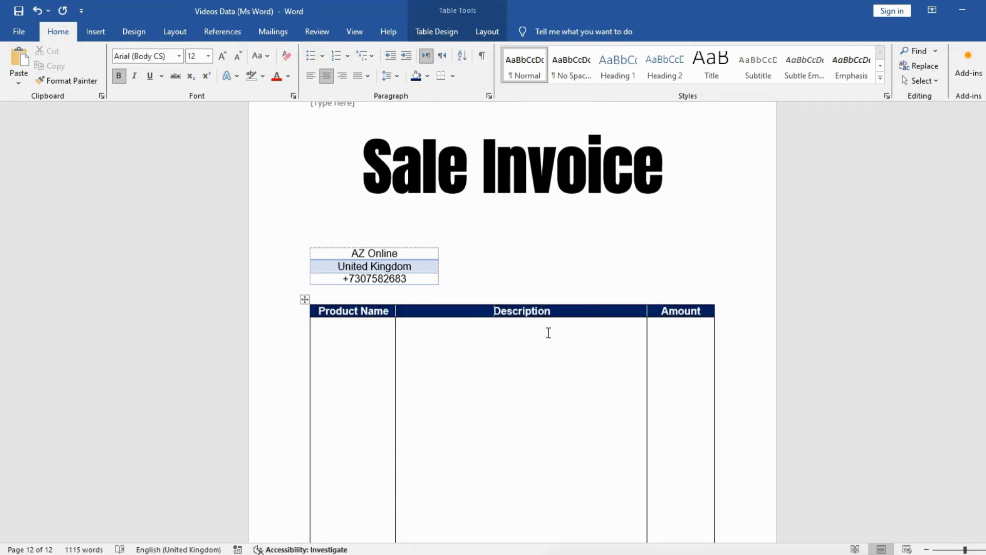
# Try italic formatting on the product table's heading row
pyautogui.scroll(-1, 513, 321)
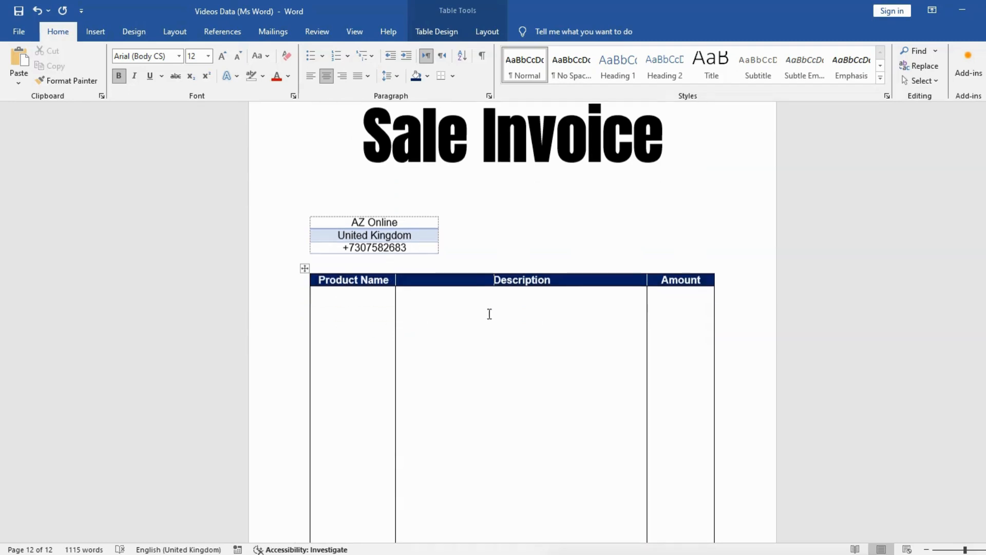
pyautogui.click(271, 280)
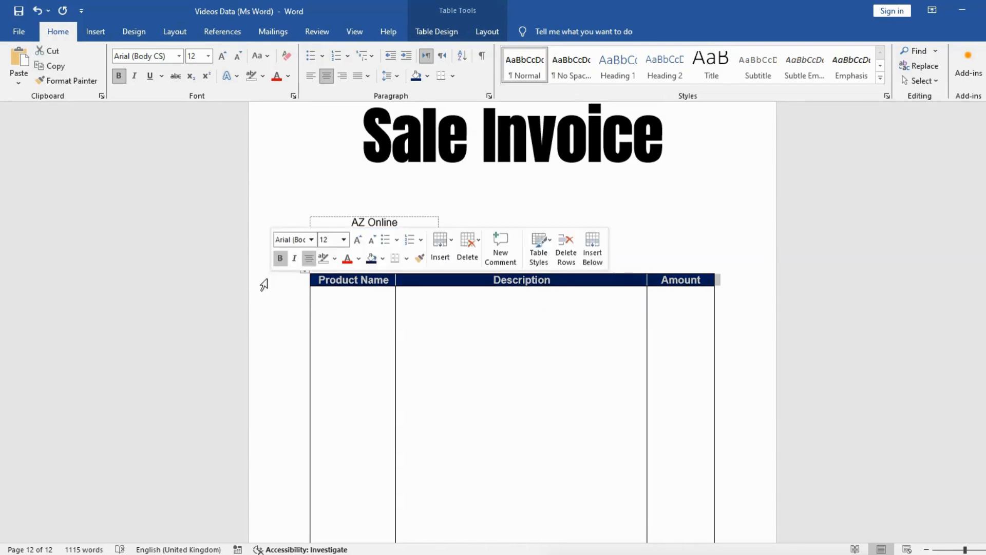
pyautogui.click(136, 77)
pyautogui.click(135, 78)
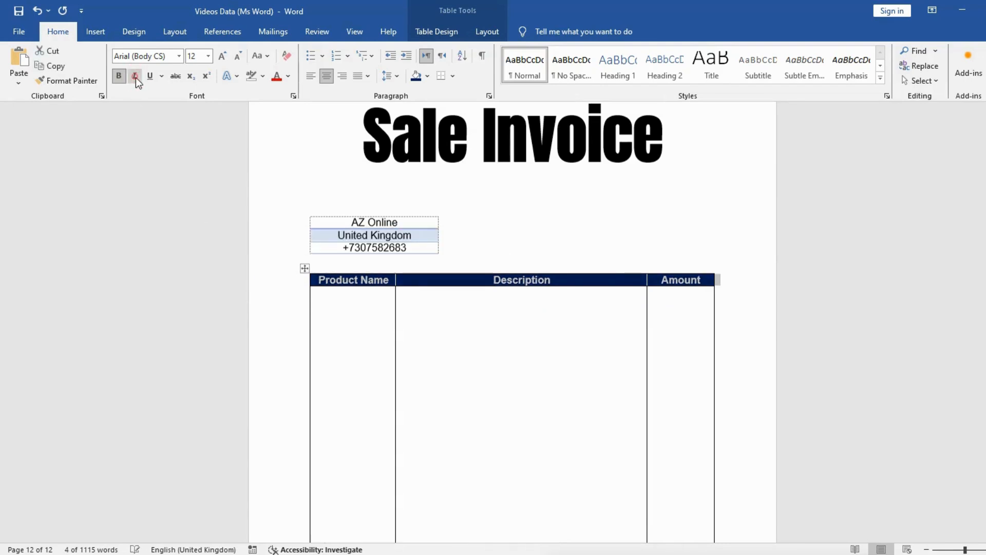
pyautogui.click(503, 321)
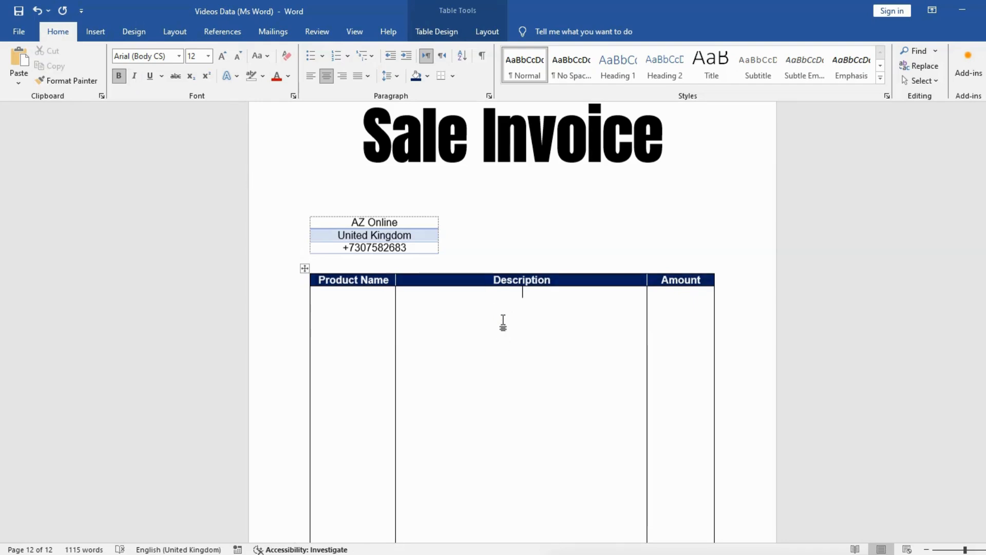
# Left-align the text in the product table's heading row
pyautogui.scroll(-1, 503, 321)
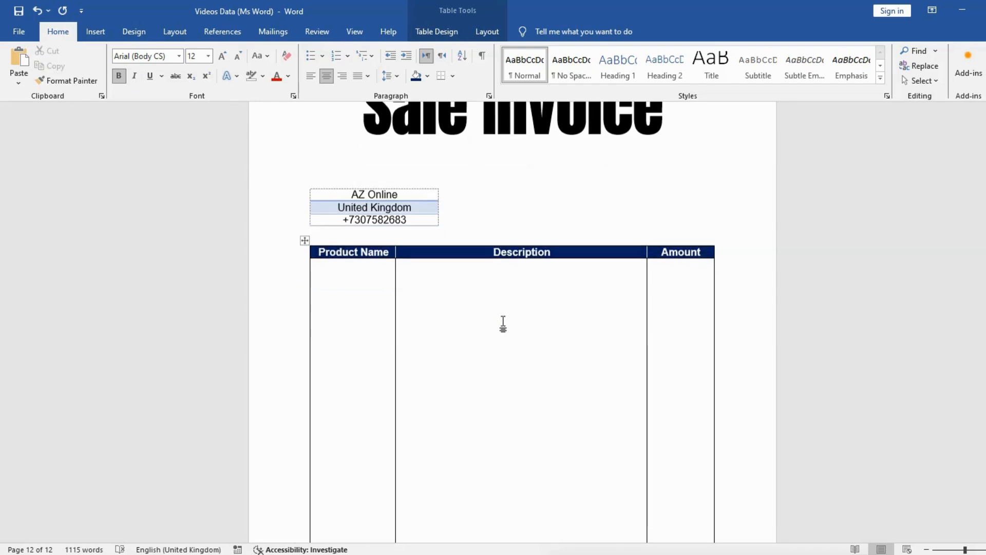
pyautogui.scroll(-1, 503, 321)
pyautogui.scroll(-1, 503, 323)
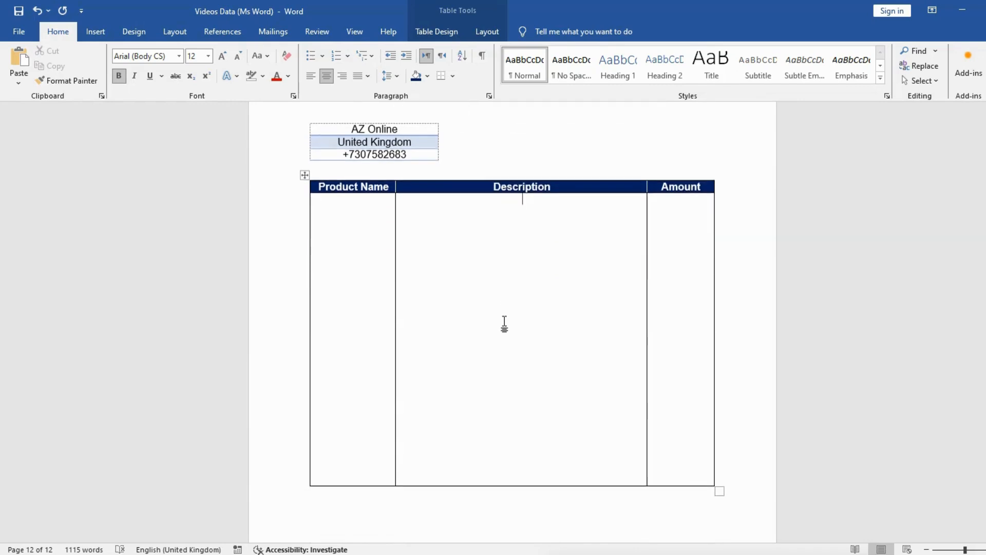
pyautogui.click(286, 191)
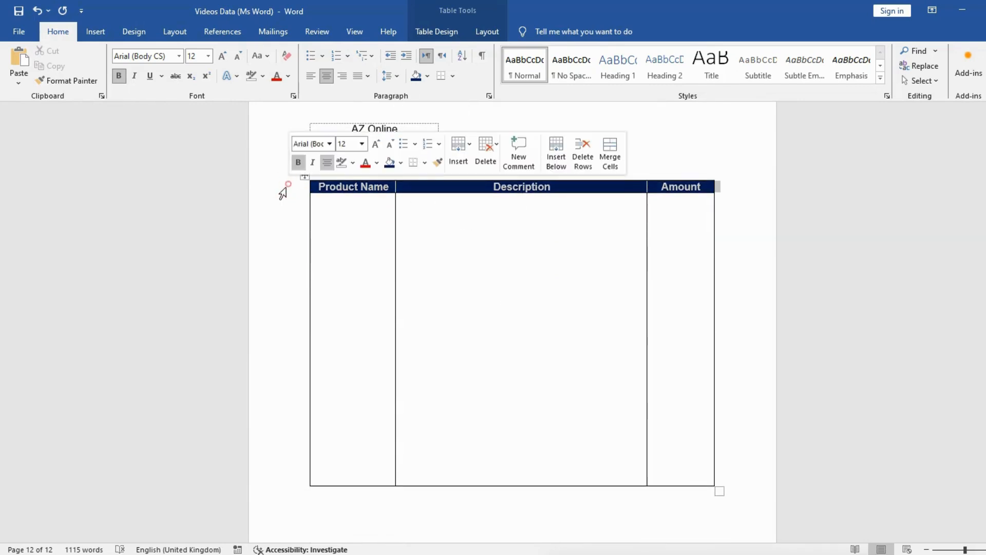
pyautogui.click(310, 77)
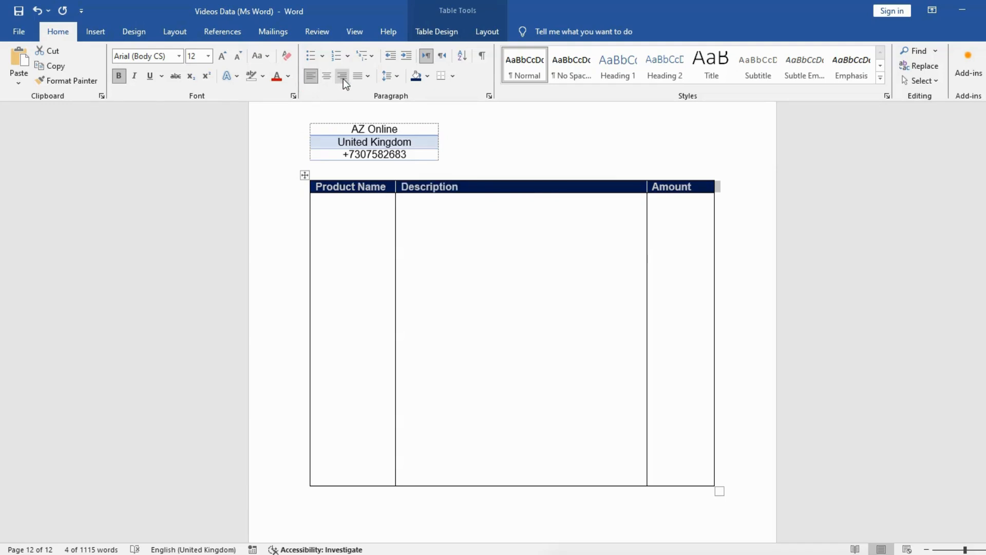
pyautogui.click(450, 261)
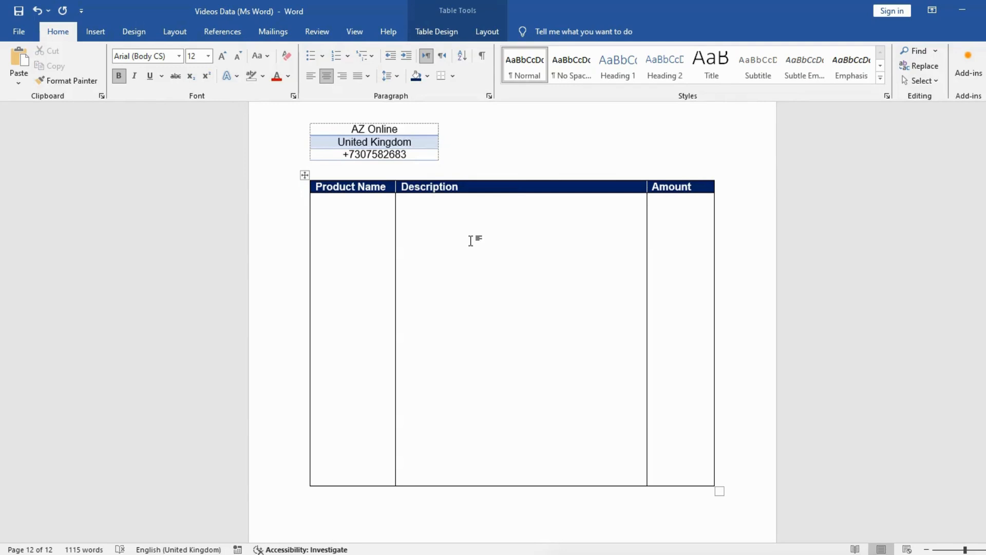
# Add a bold line reading "Signature: Date:" below the product table, leaving blank space above it
pyautogui.scroll(-1, 469, 240)
pyautogui.scroll(-2, 469, 240)
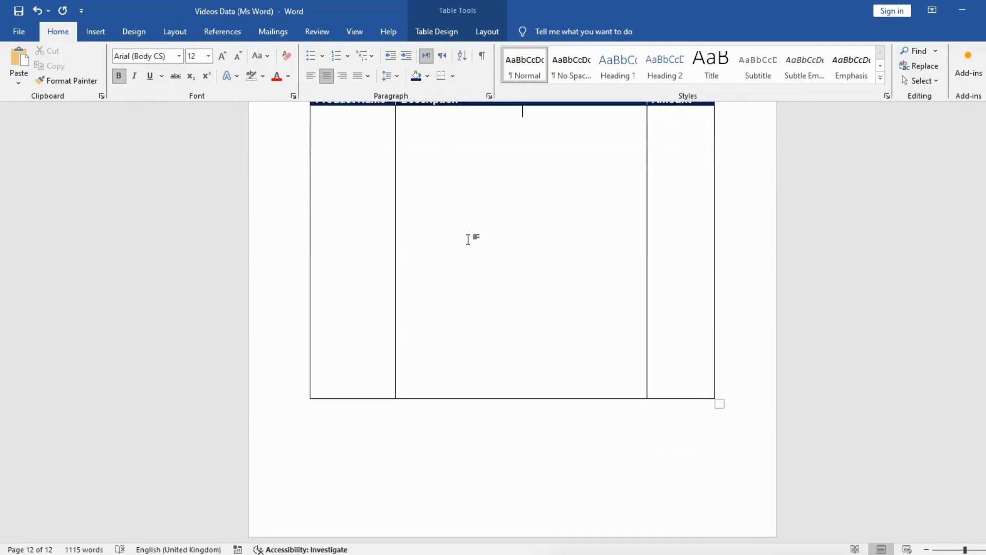
pyautogui.click(350, 431)
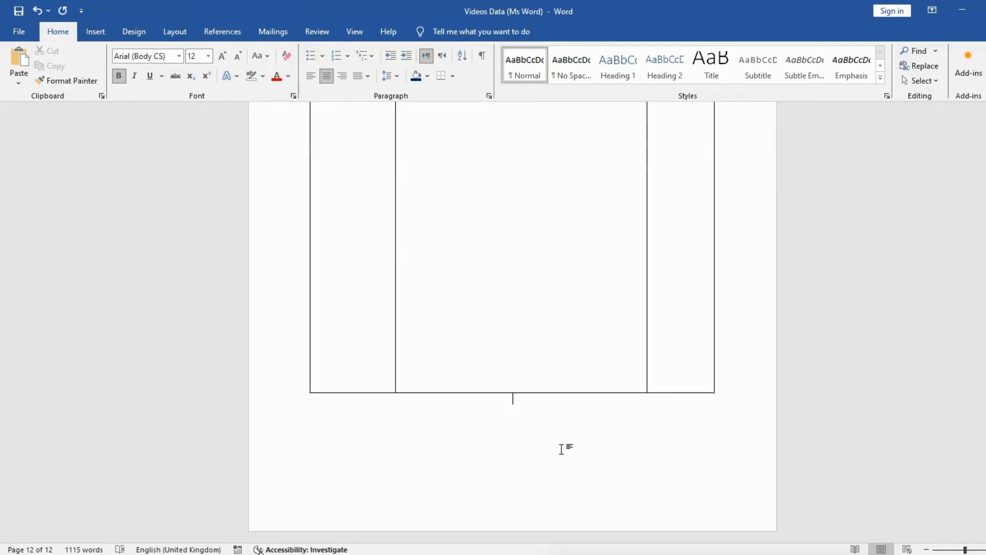
pyautogui.press('Return')
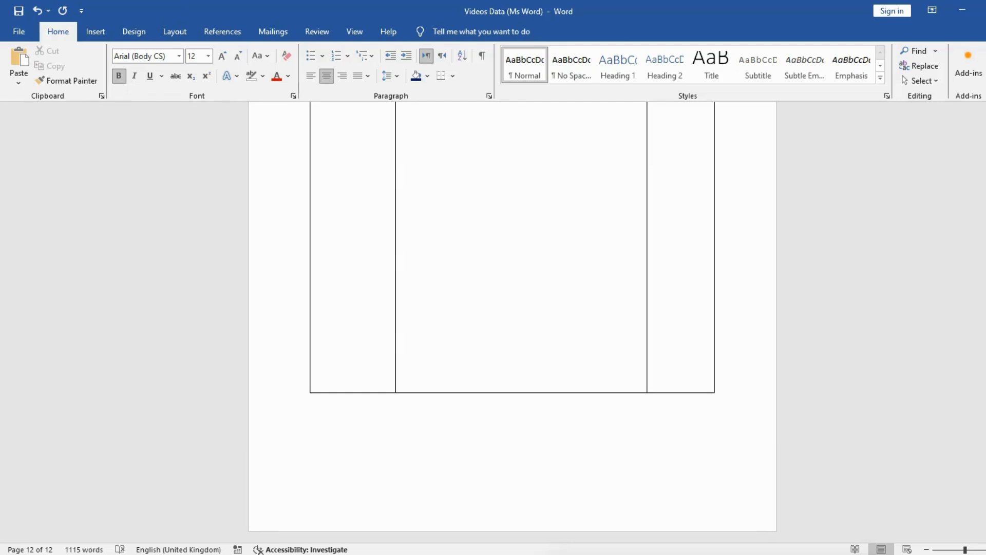
pyautogui.write('Signature')
pyautogui.write('Date')
pyautogui.press('Left')
pyautogui.press('Left')
pyautogui.press('Left')
pyautogui.write(':')
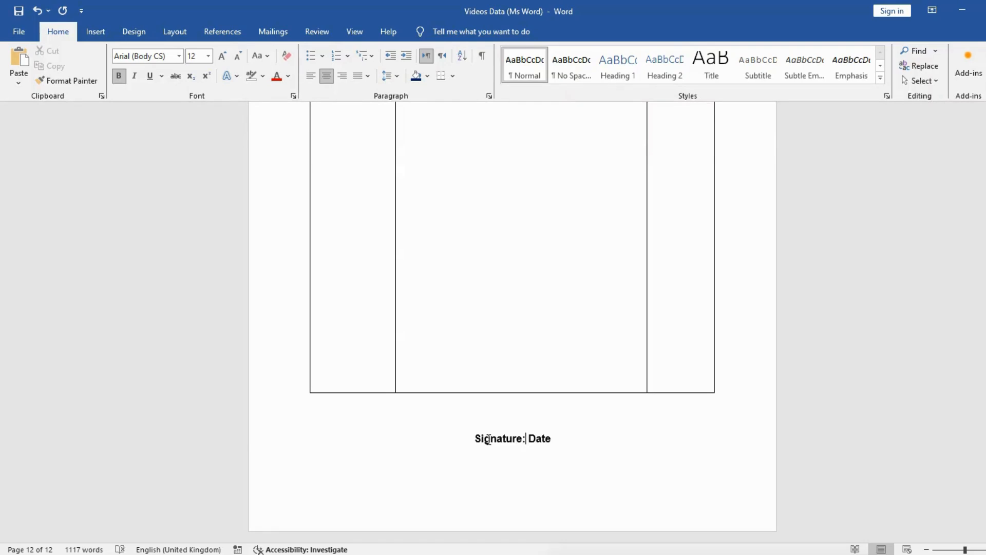
pyautogui.write(':')
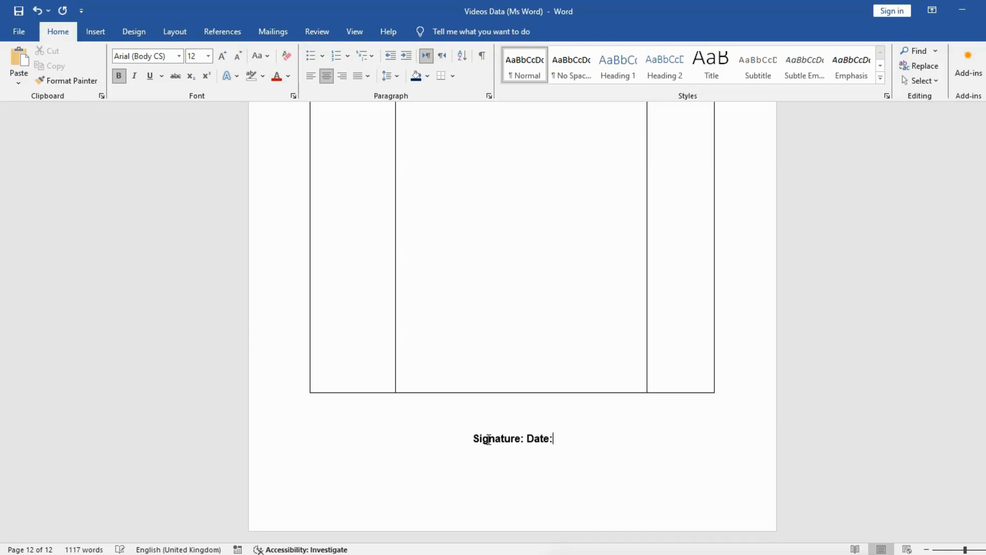
# Left-align the signature line and space "Date:" away from "Signature:" with tabs, out to the product table's right edge
pyautogui.moveTo(526, 439); pyautogui.dragTo(469, 437)
pyautogui.click(311, 77)
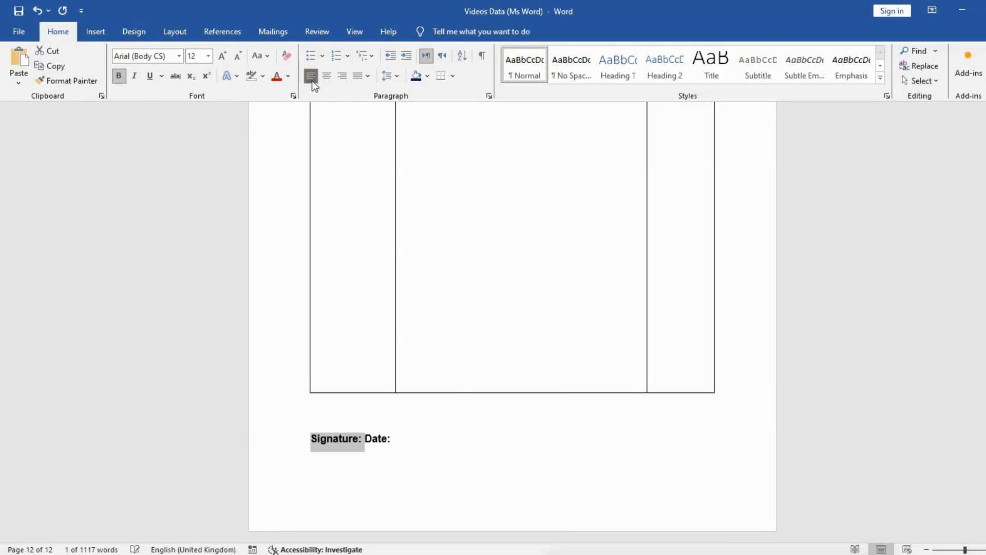
pyautogui.click(372, 460)
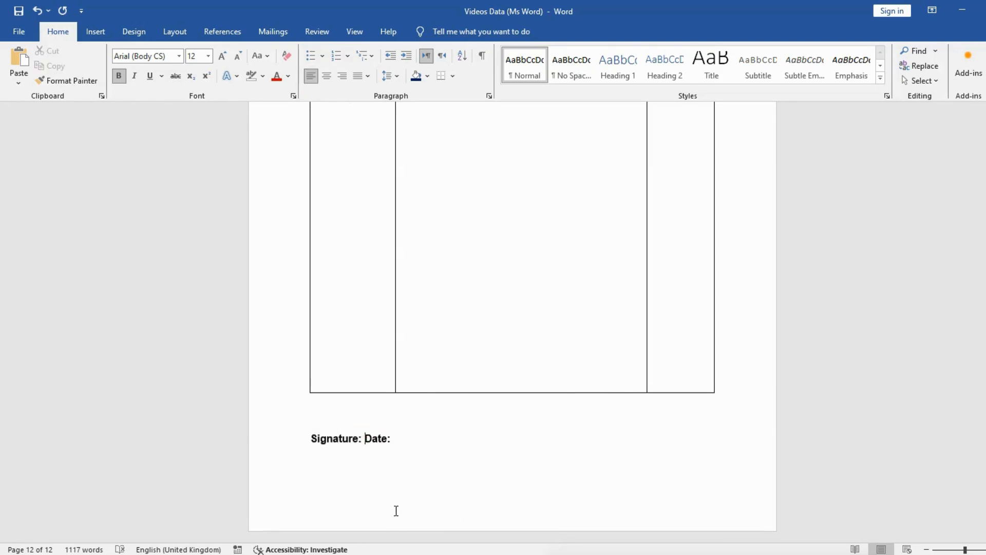
pyautogui.press('Tab')
pyautogui.press('Tab')
pyautogui.press('Tab')
pyautogui.press('Tab')
pyautogui.press('Tab')
pyautogui.press('Tab')
pyautogui.press('Tab')
pyautogui.press('Tab')
pyautogui.press('Tab')
pyautogui.press('Tab')
# Enlarge the signature and date line to 18 pt and remove one tab before "Date:" to keep both on one line
pyautogui.click(275, 436)
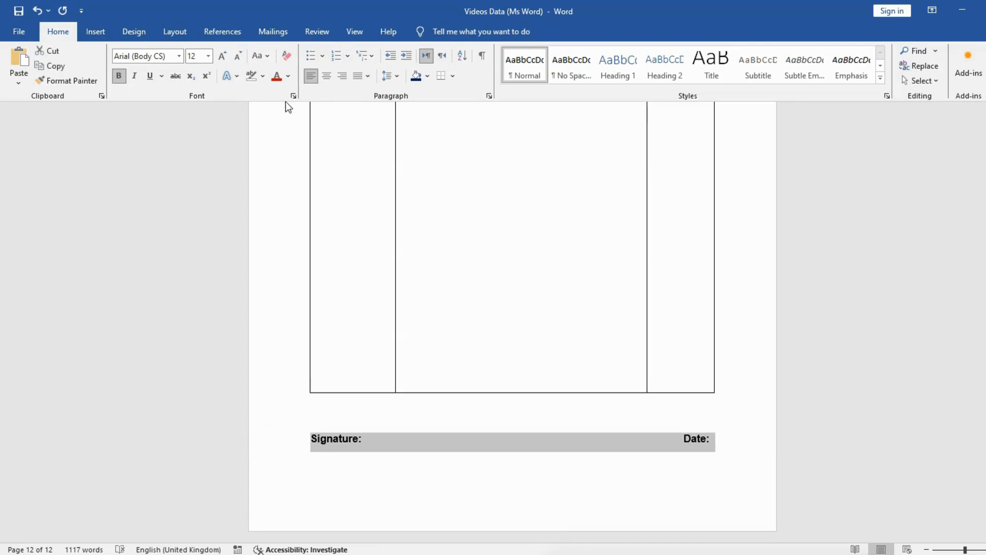
pyautogui.click(221, 56)
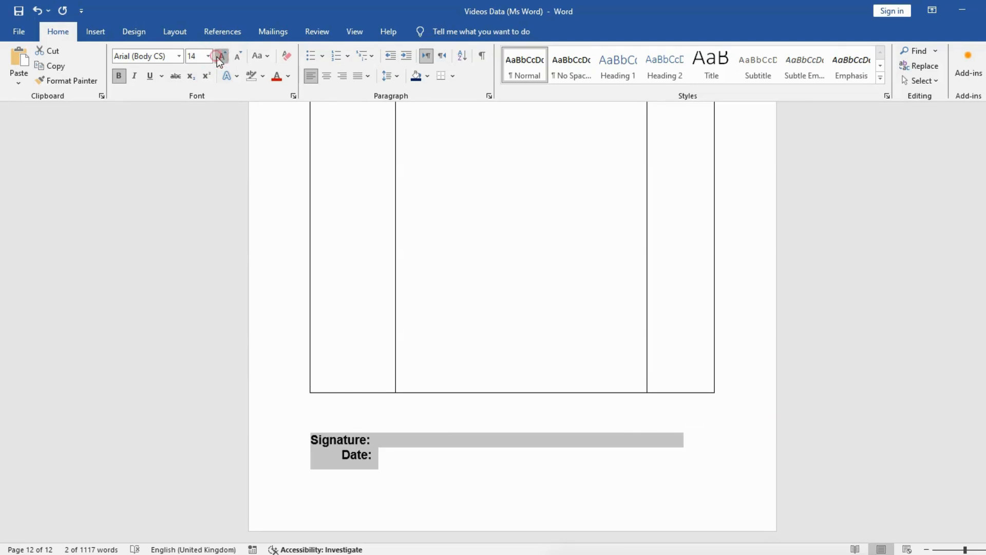
pyautogui.click(219, 56)
pyautogui.click(221, 55)
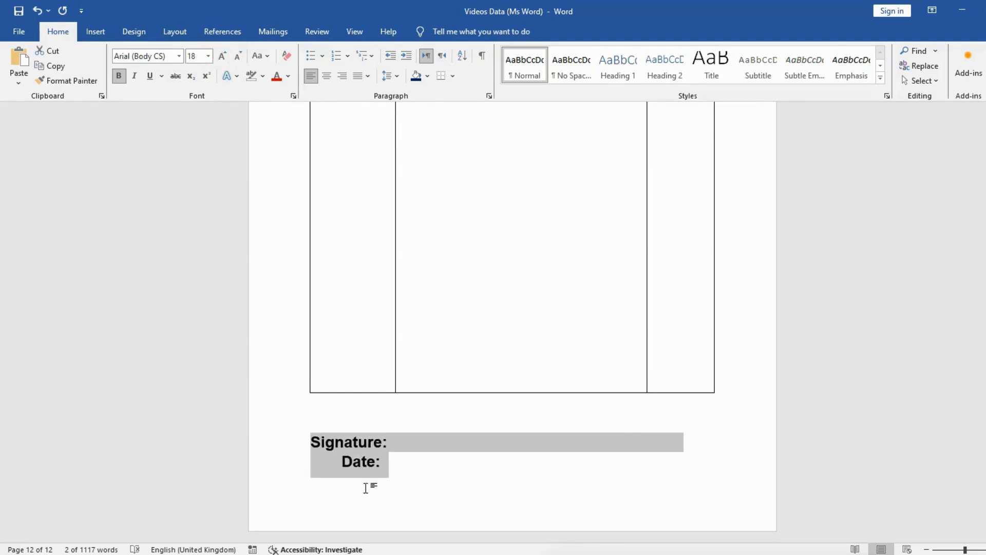
pyautogui.click(341, 461)
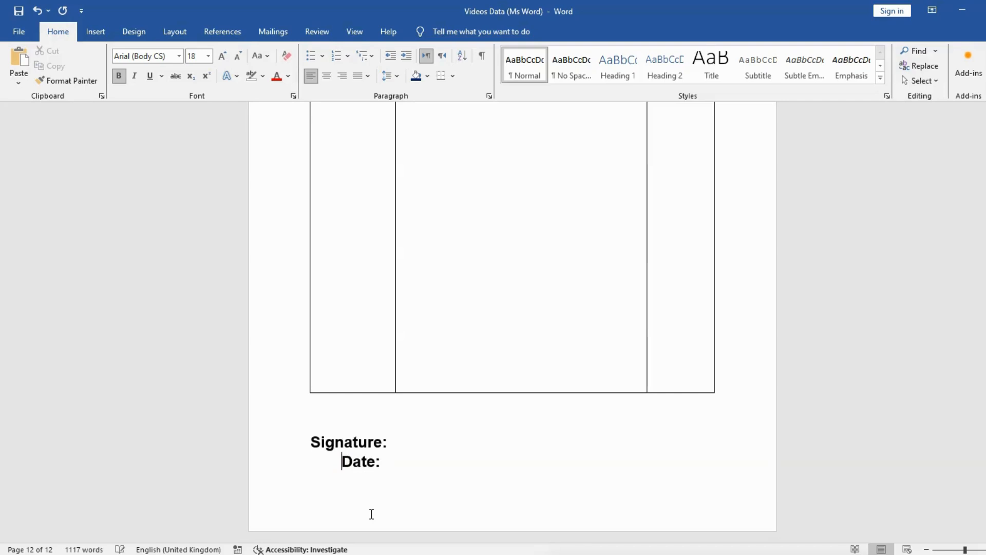
pyautogui.press('BackSpace')
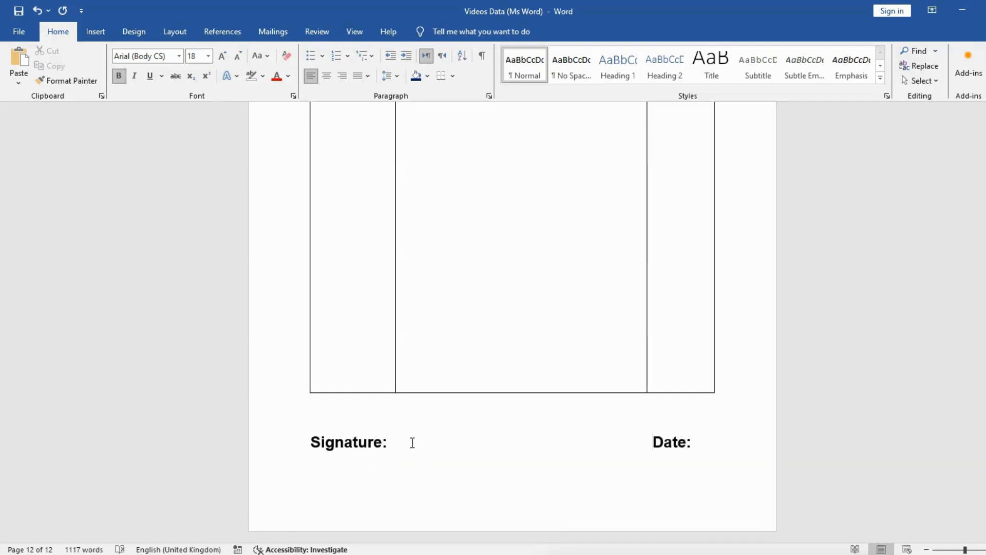
# Review the invoice page from the title and company details down to the product table and signature line
pyautogui.scroll(5, 575, 420)
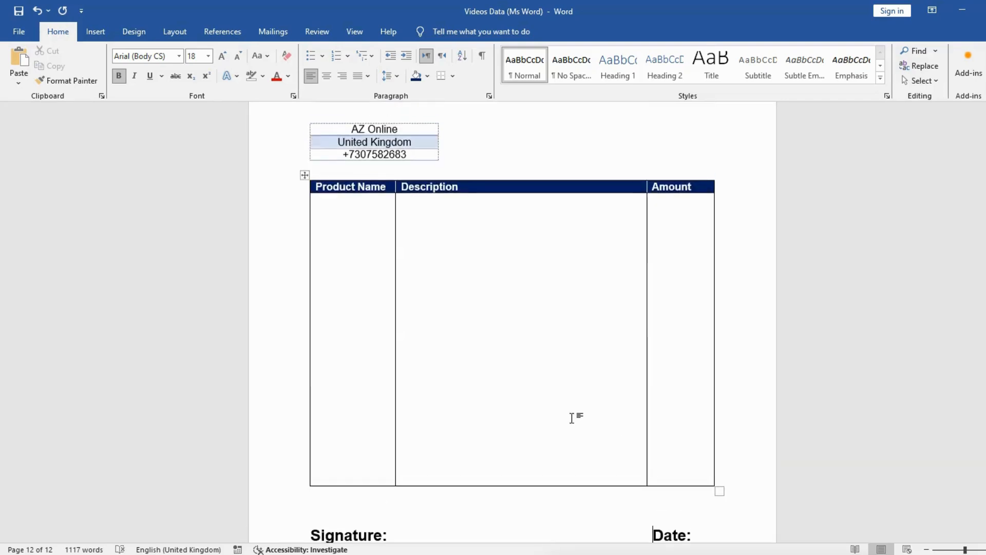
pyautogui.scroll(1, 572, 413)
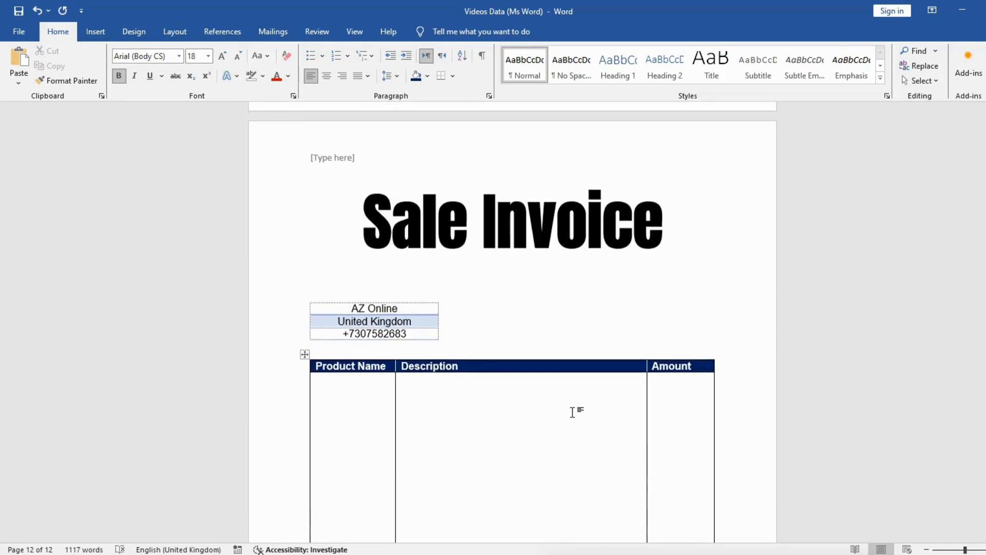
pyautogui.scroll(-1, 573, 405)
pyautogui.scroll(-1, 573, 405)
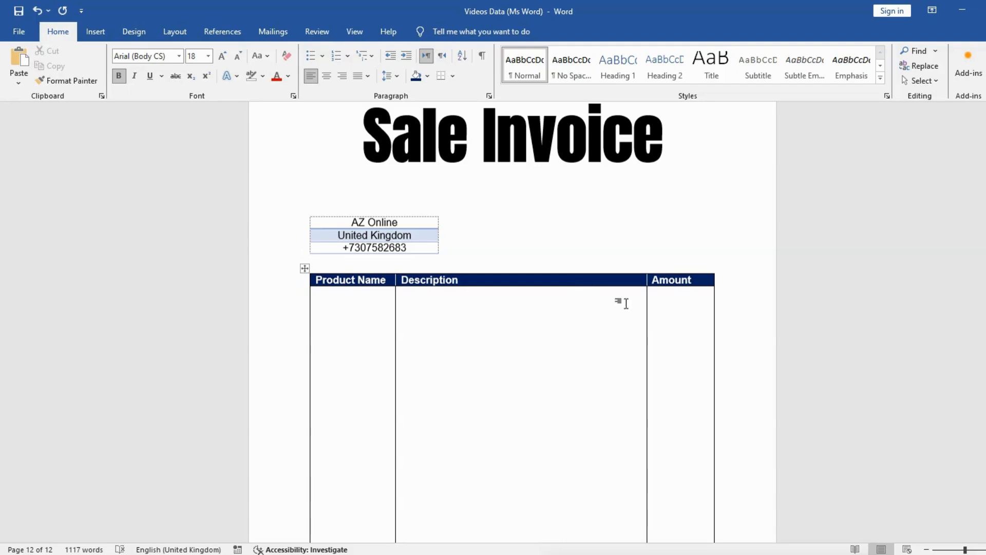
pyautogui.scroll(-5, 623, 305)
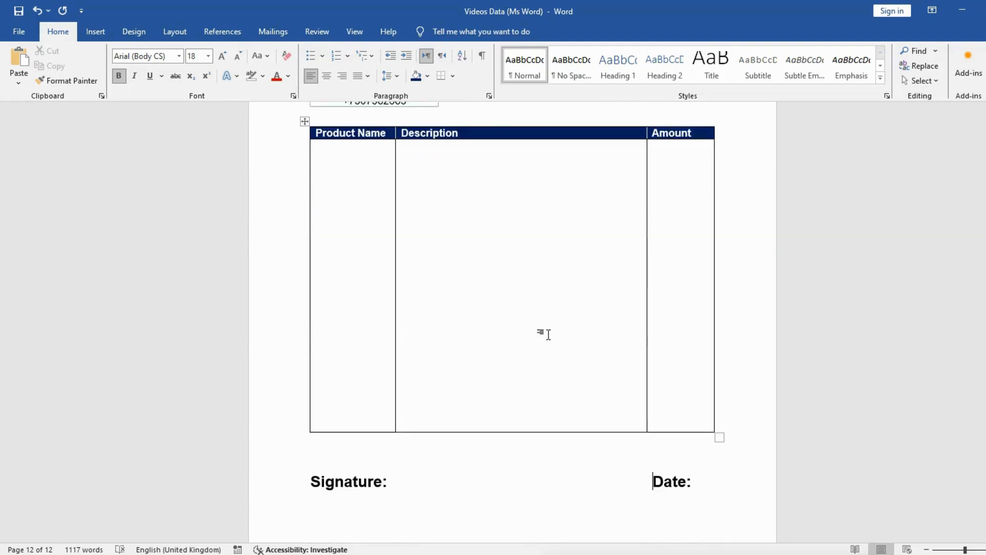
pyautogui.scroll(5, 634, 411)
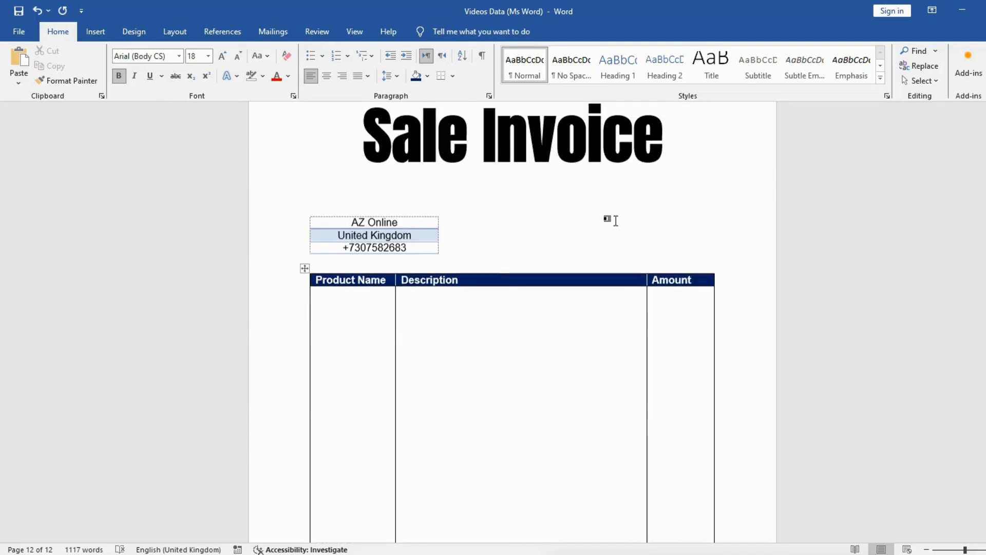
pyautogui.scroll(2, 622, 291)
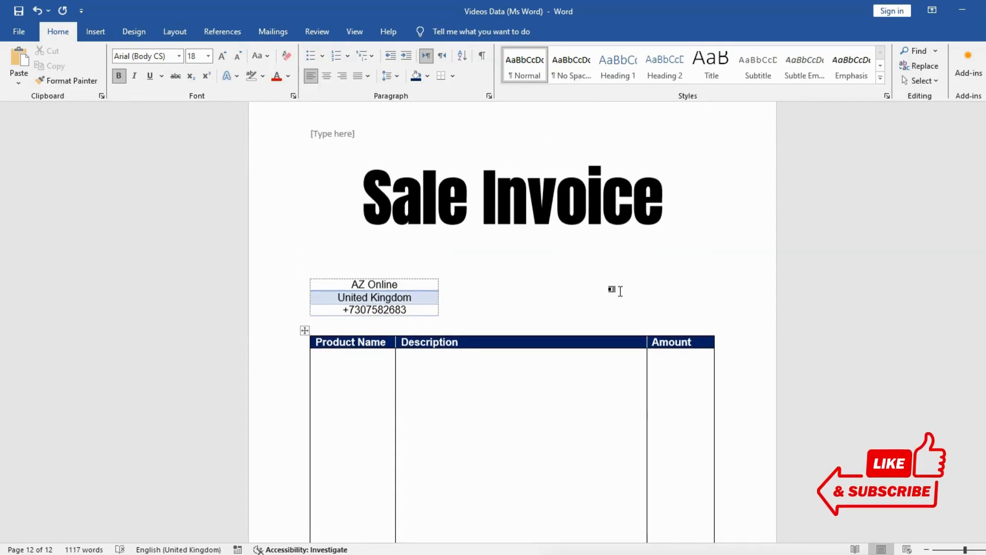
pyautogui.scroll(-2, 620, 292)
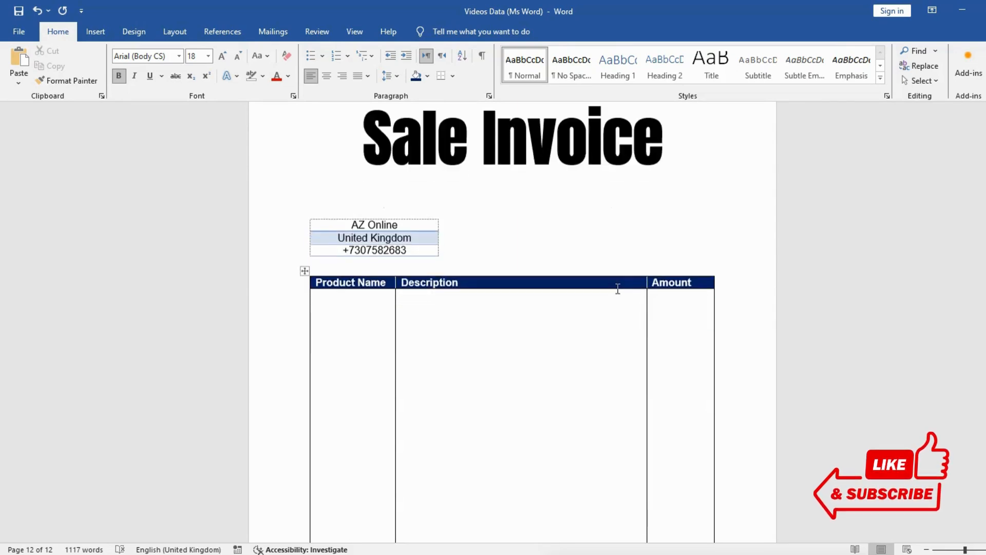